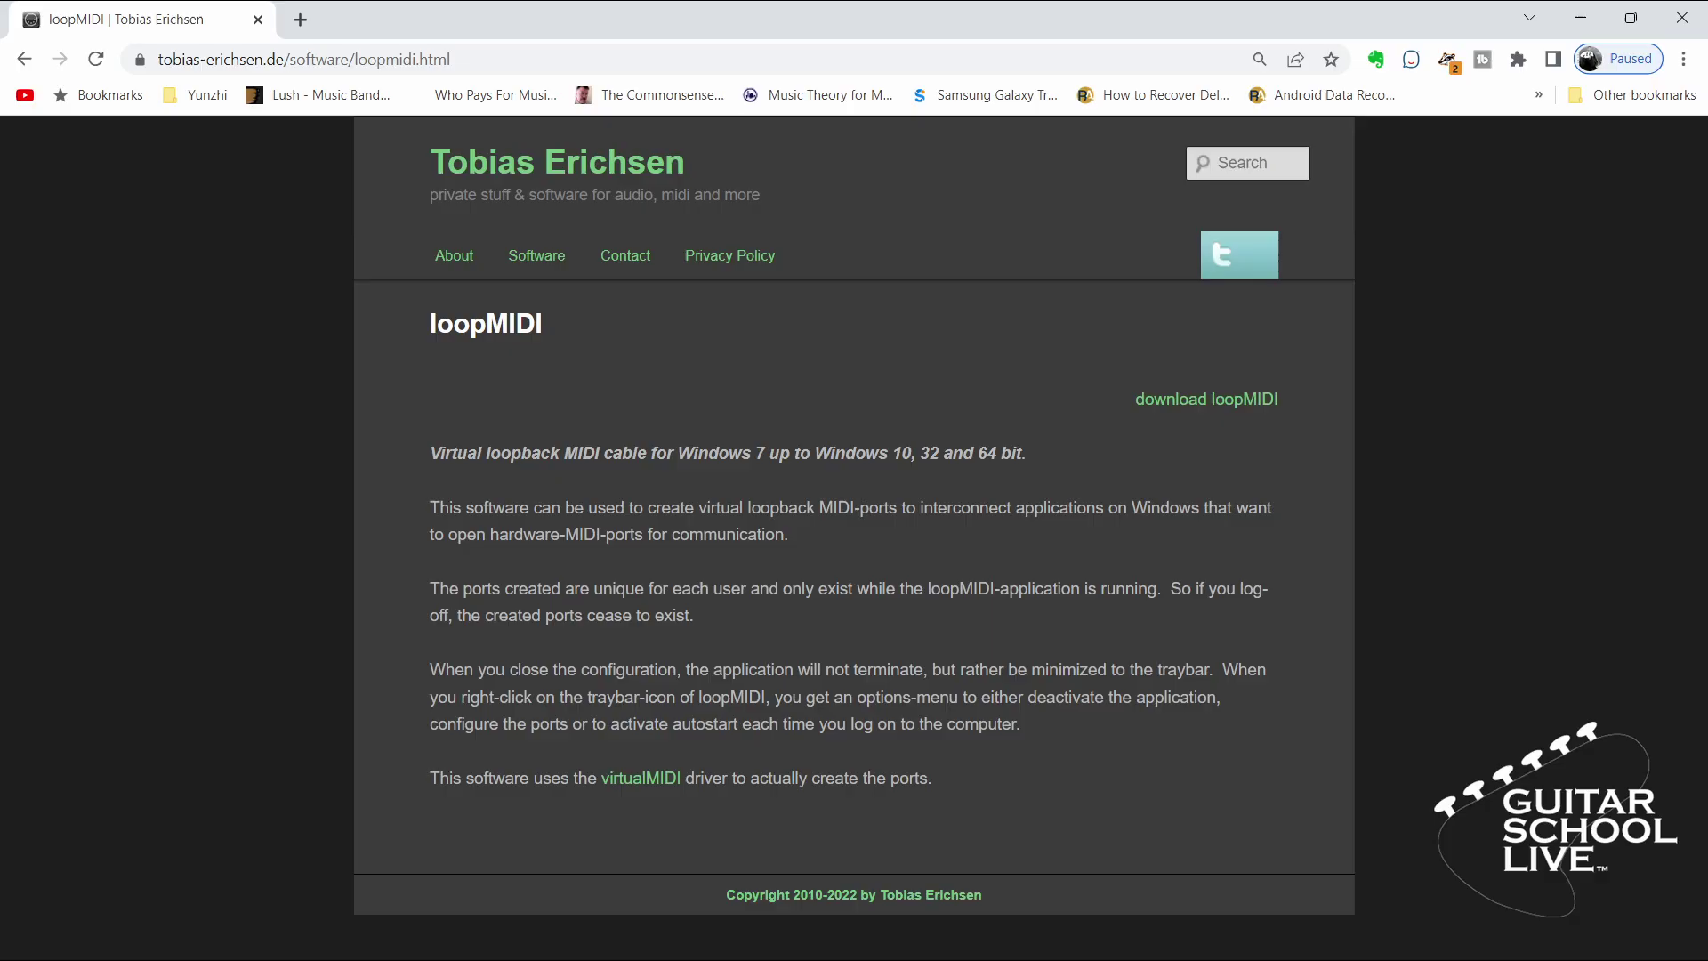
Download the loopMIDI installer zip from the loopMIDI page on tobias-erichsen.de.
{"action": "left_click", "coordinate": [1174, 400]}
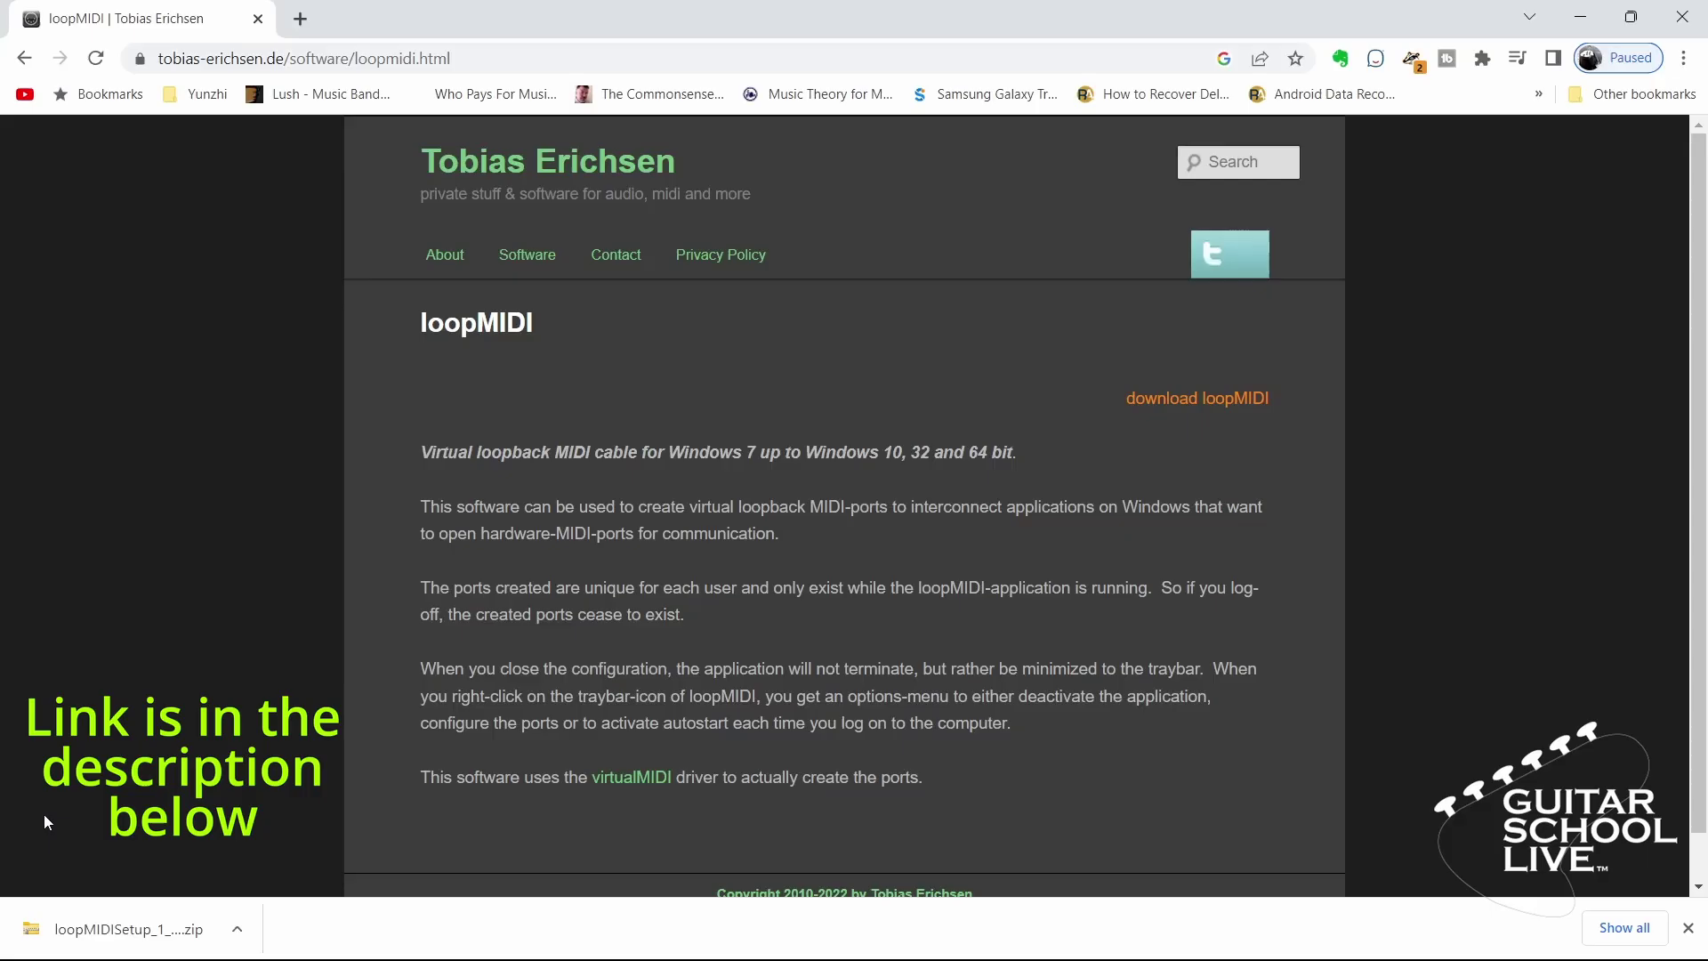
Extract the loopMIDI zip to its suggested folder and run loopMIDISetup.exe.
{"action": "left_click", "coordinate": [100, 948]}
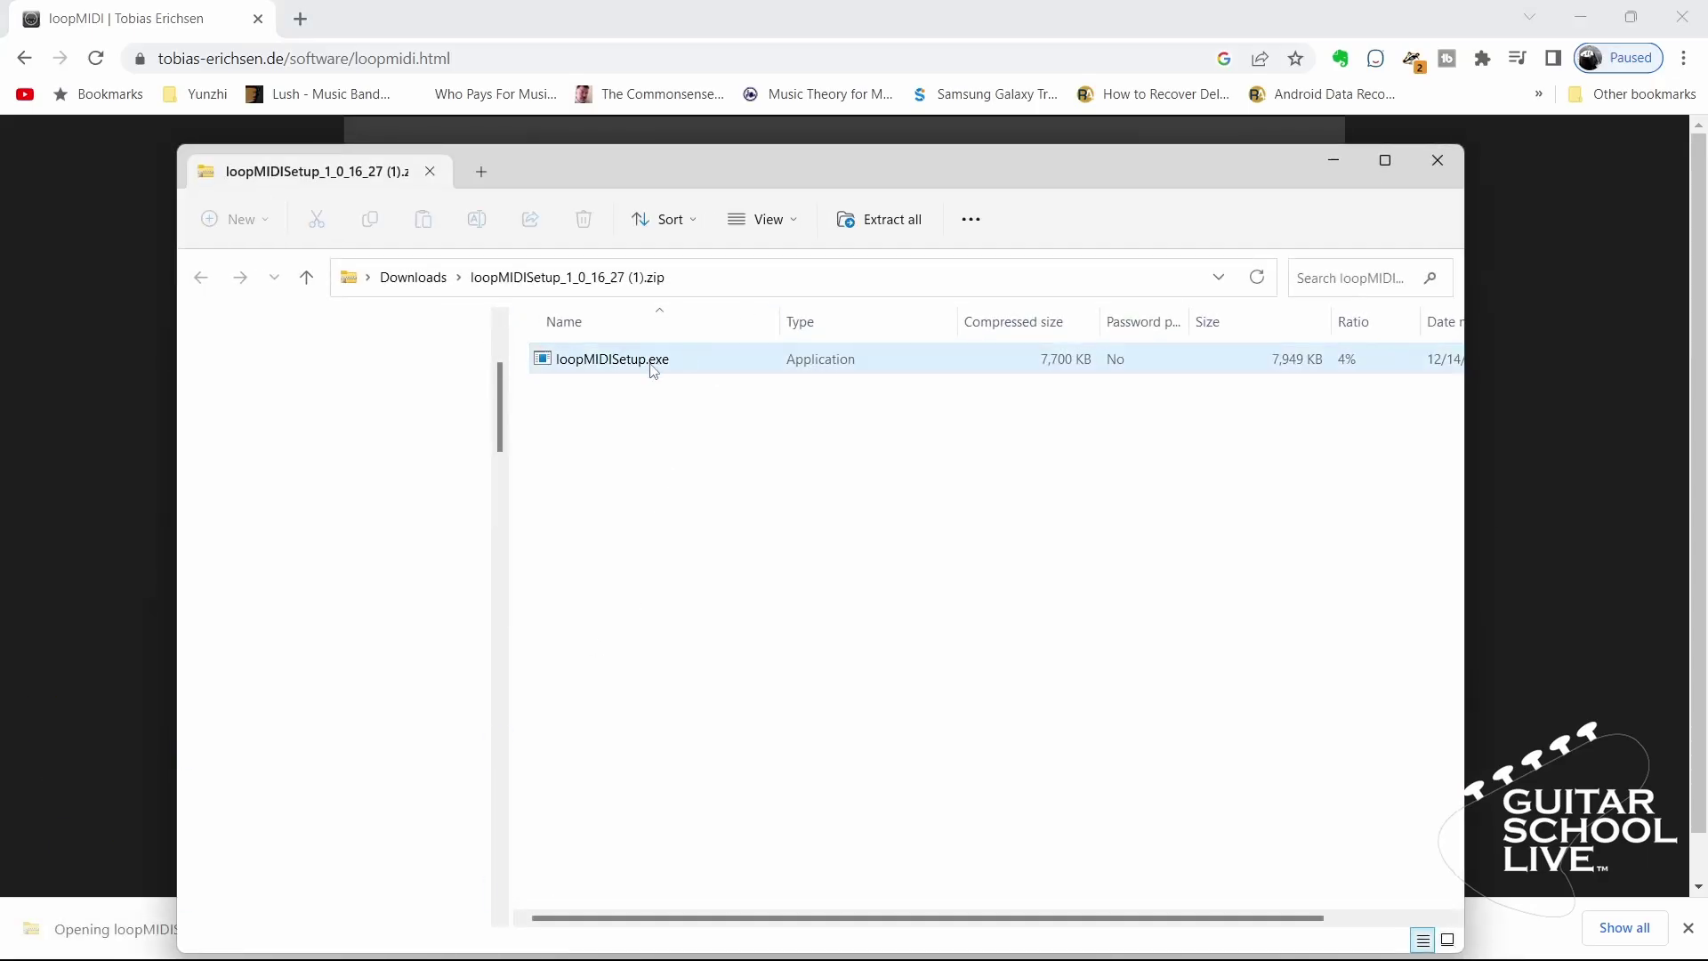
{"action": "left_click", "coordinate": [863, 221]}
{"action": "left_click", "coordinate": [1031, 717]}
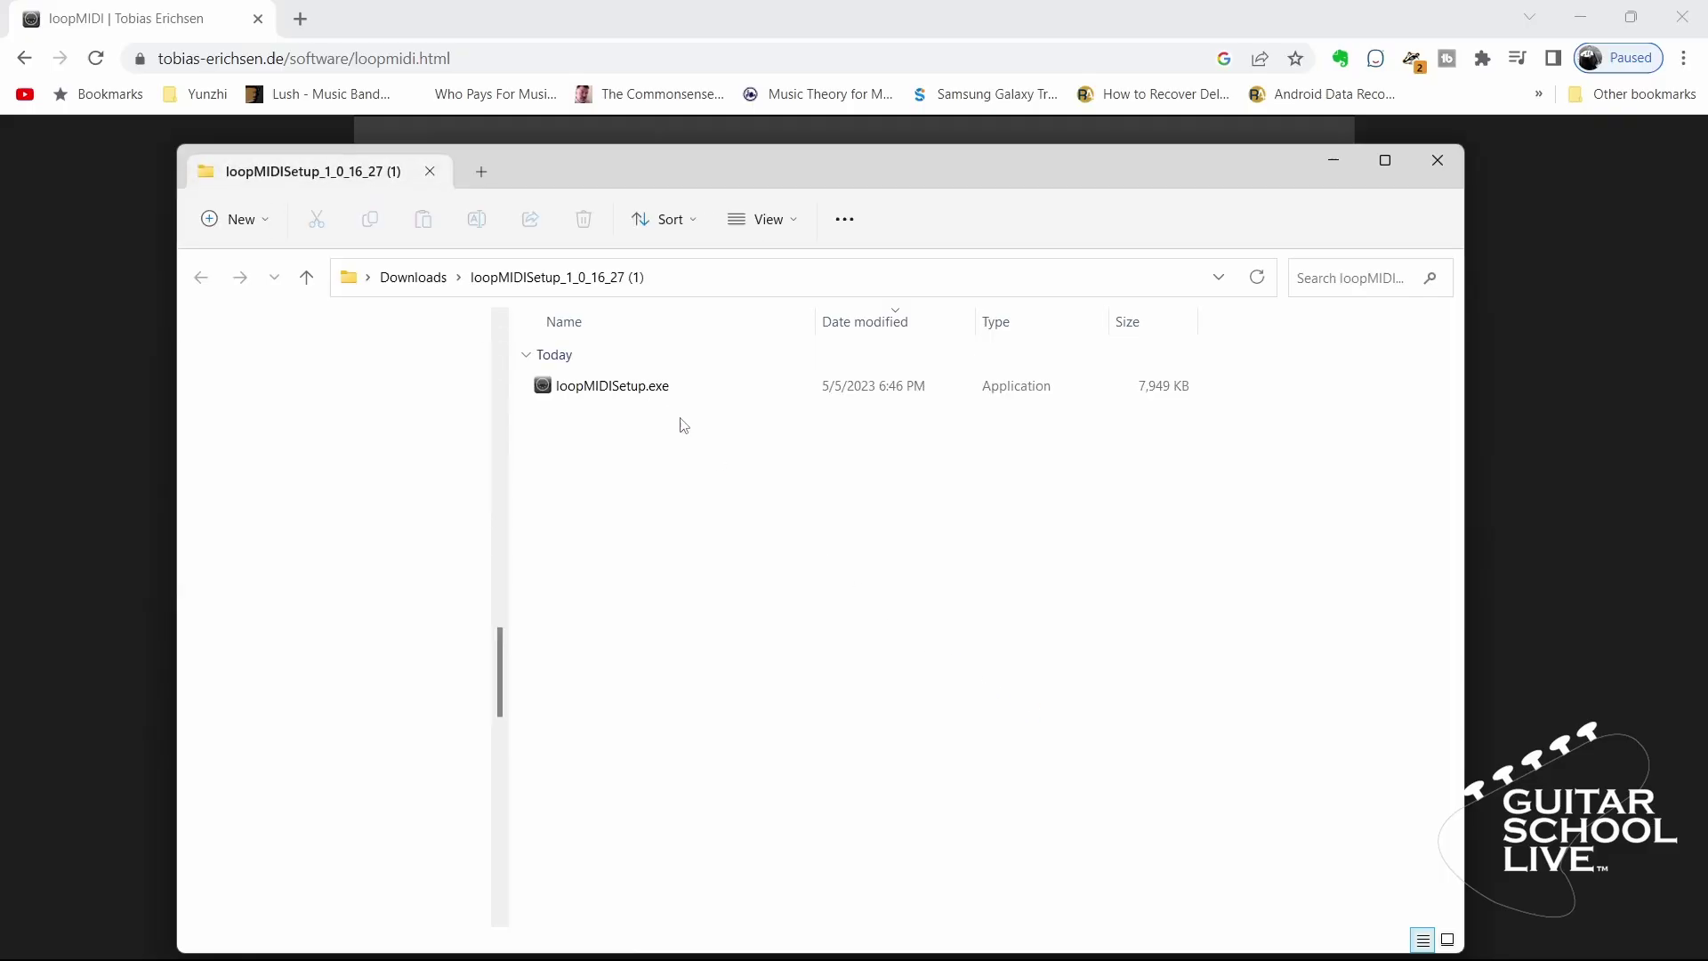
{"action": "double_click", "coordinate": [663, 387]}
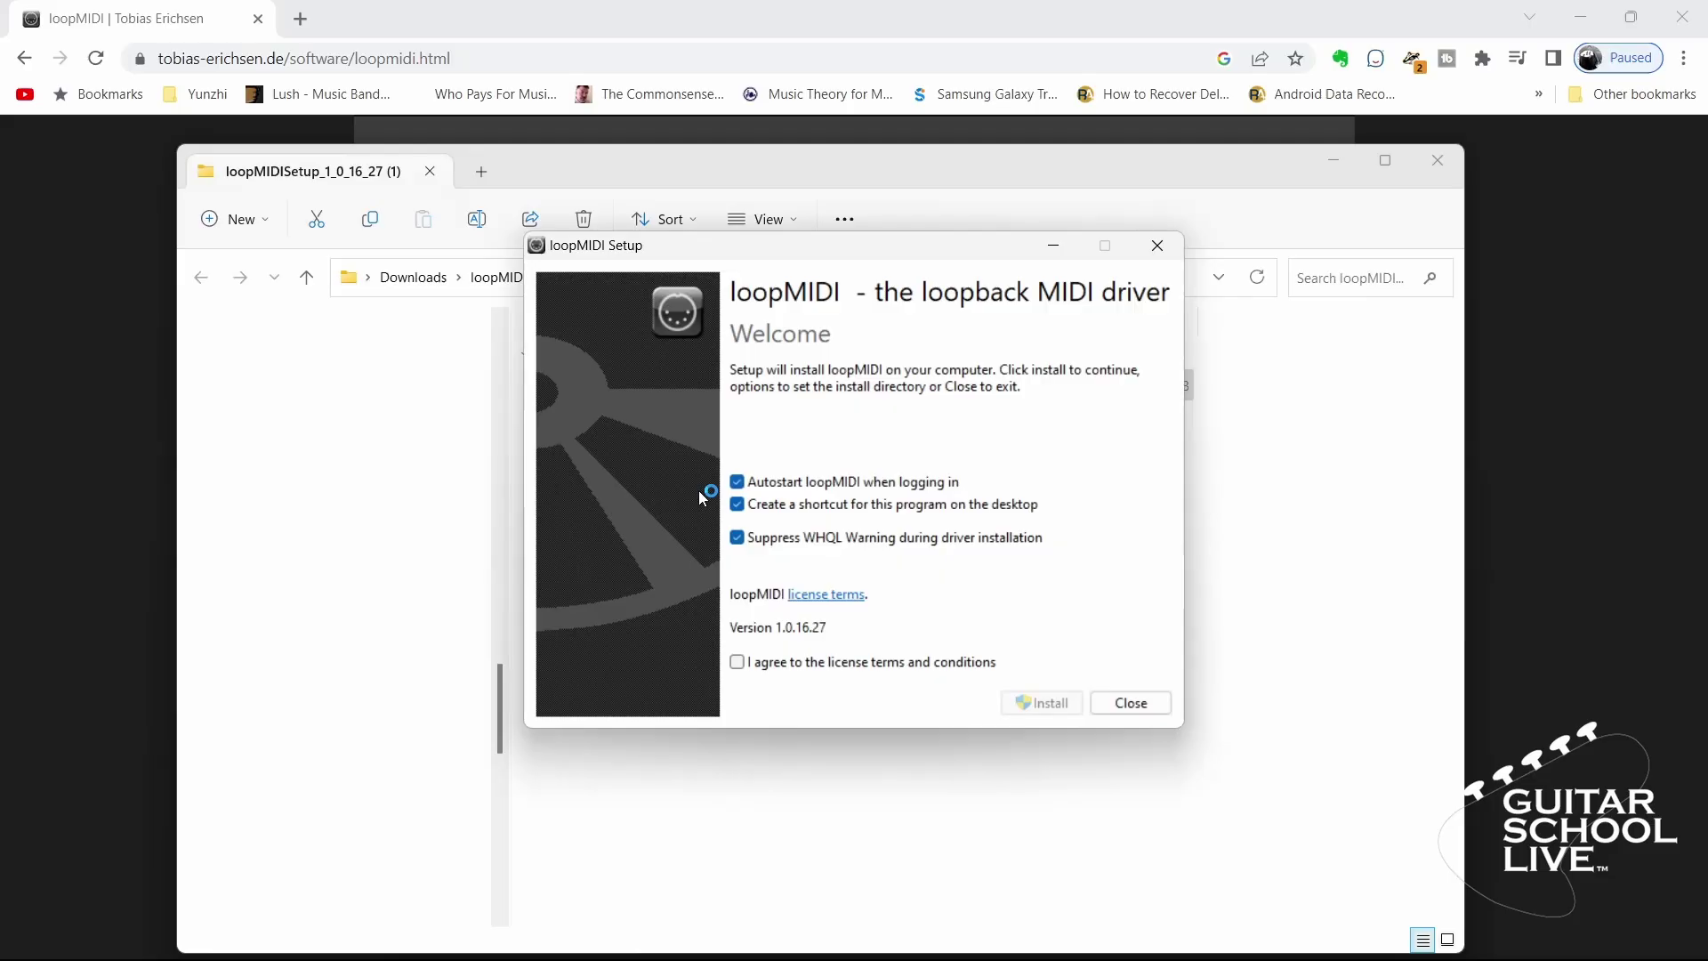
Accept the loopMIDI license terms and install it.
{"action": "left_click", "coordinate": [739, 663]}
{"action": "left_click", "coordinate": [1037, 701]}
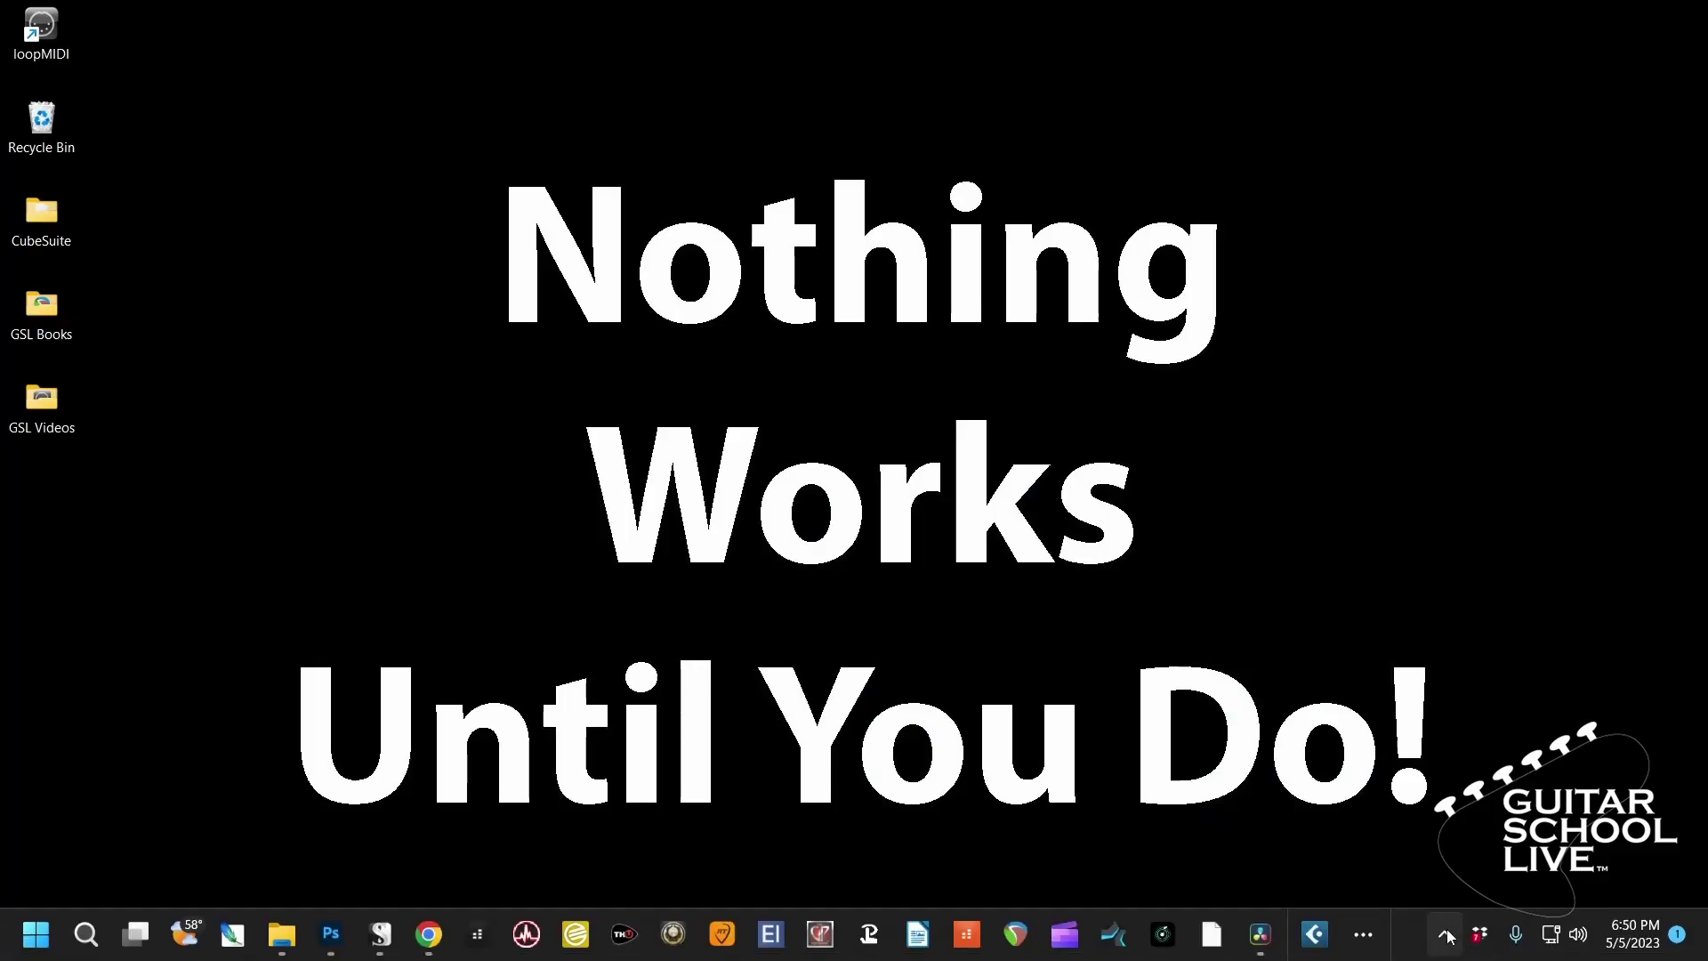
Add a virtual MIDI port named 'loopMIDI Port' in loopMIDI's configuration window.
{"action": "left_click", "coordinate": [1445, 934]}
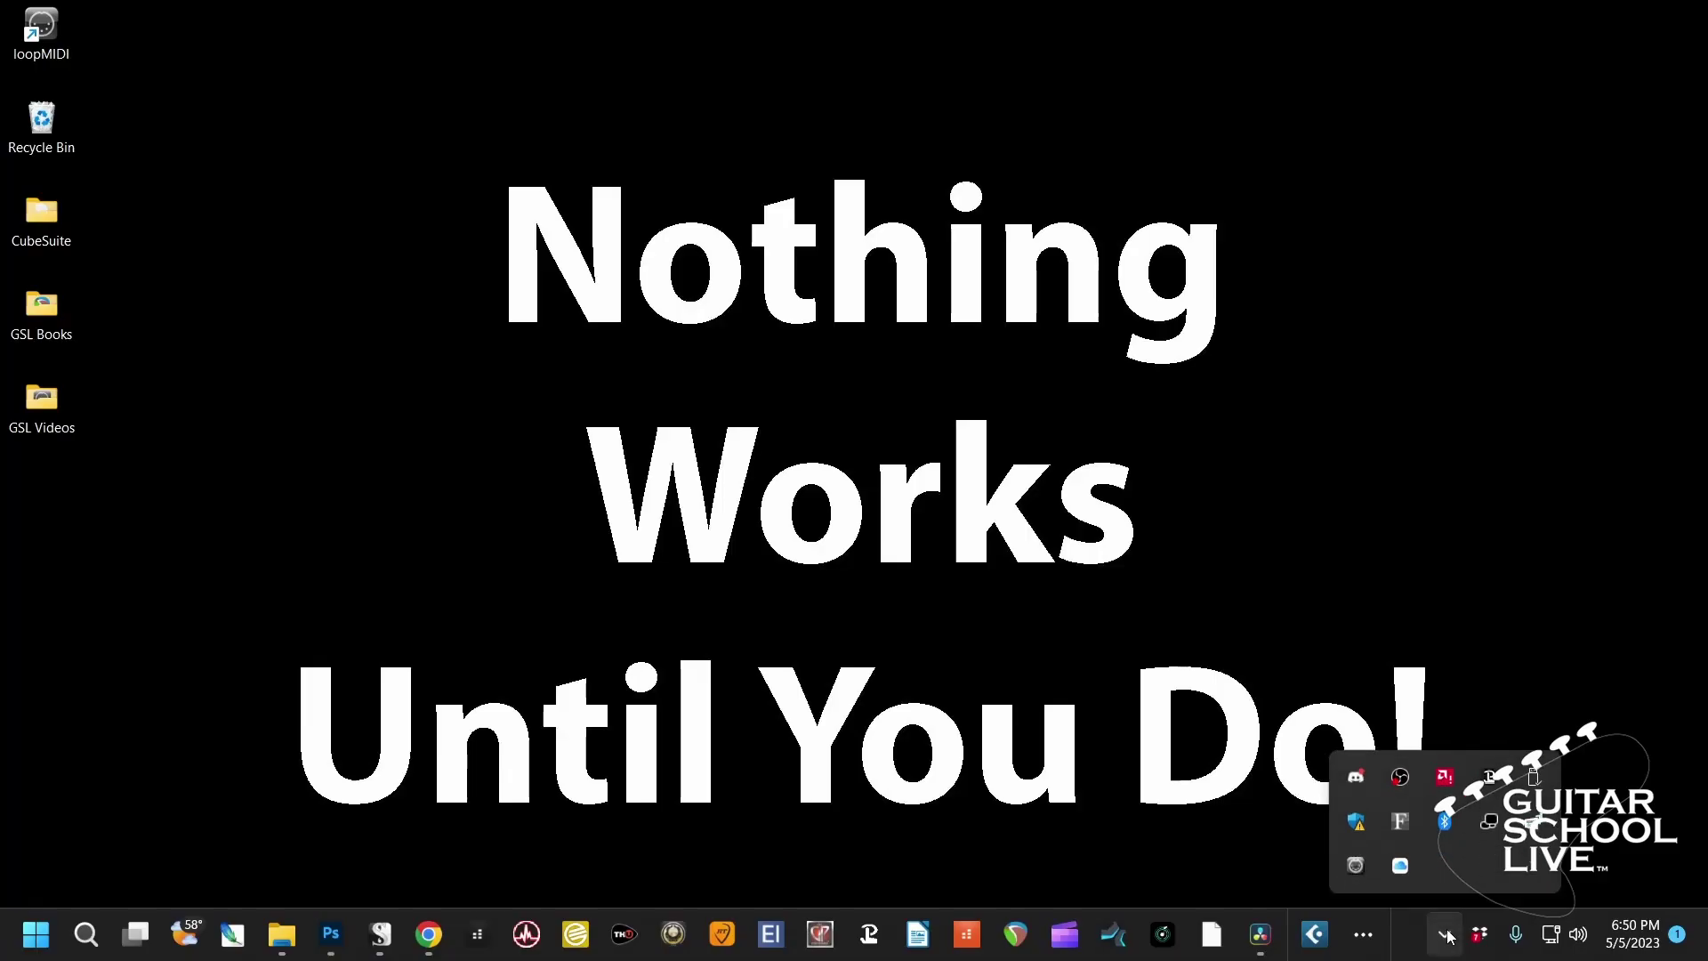
{"action": "right_click", "coordinate": [1355, 863]}
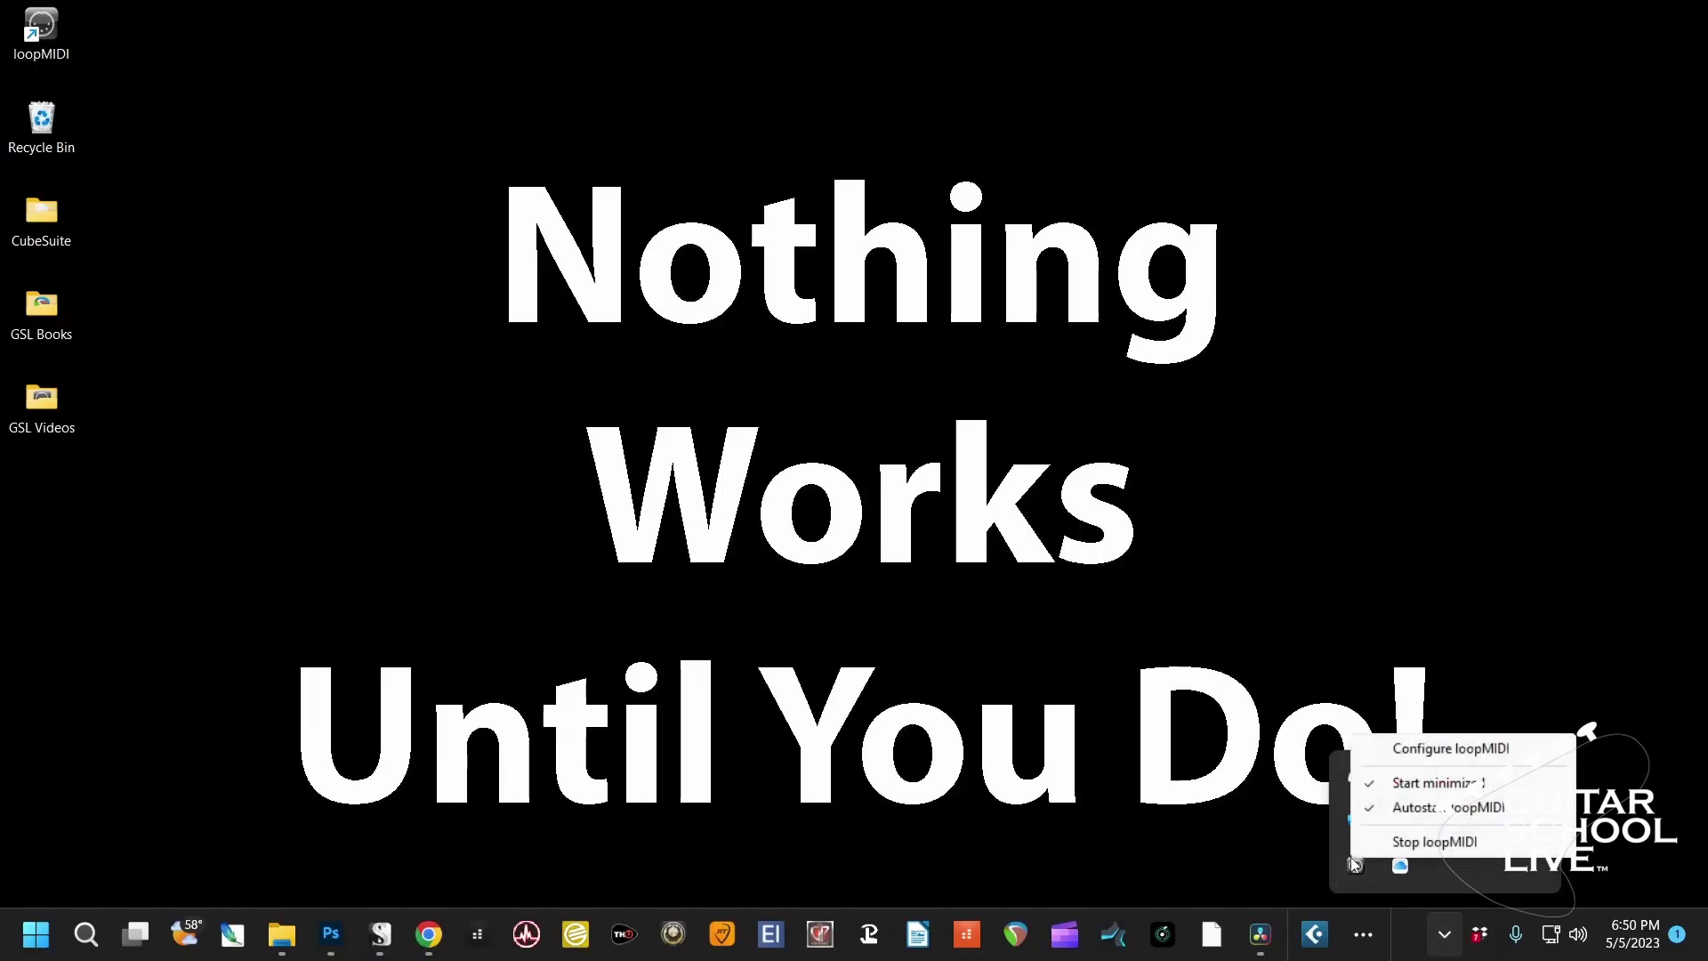
{"action": "left_click", "coordinate": [1405, 750]}
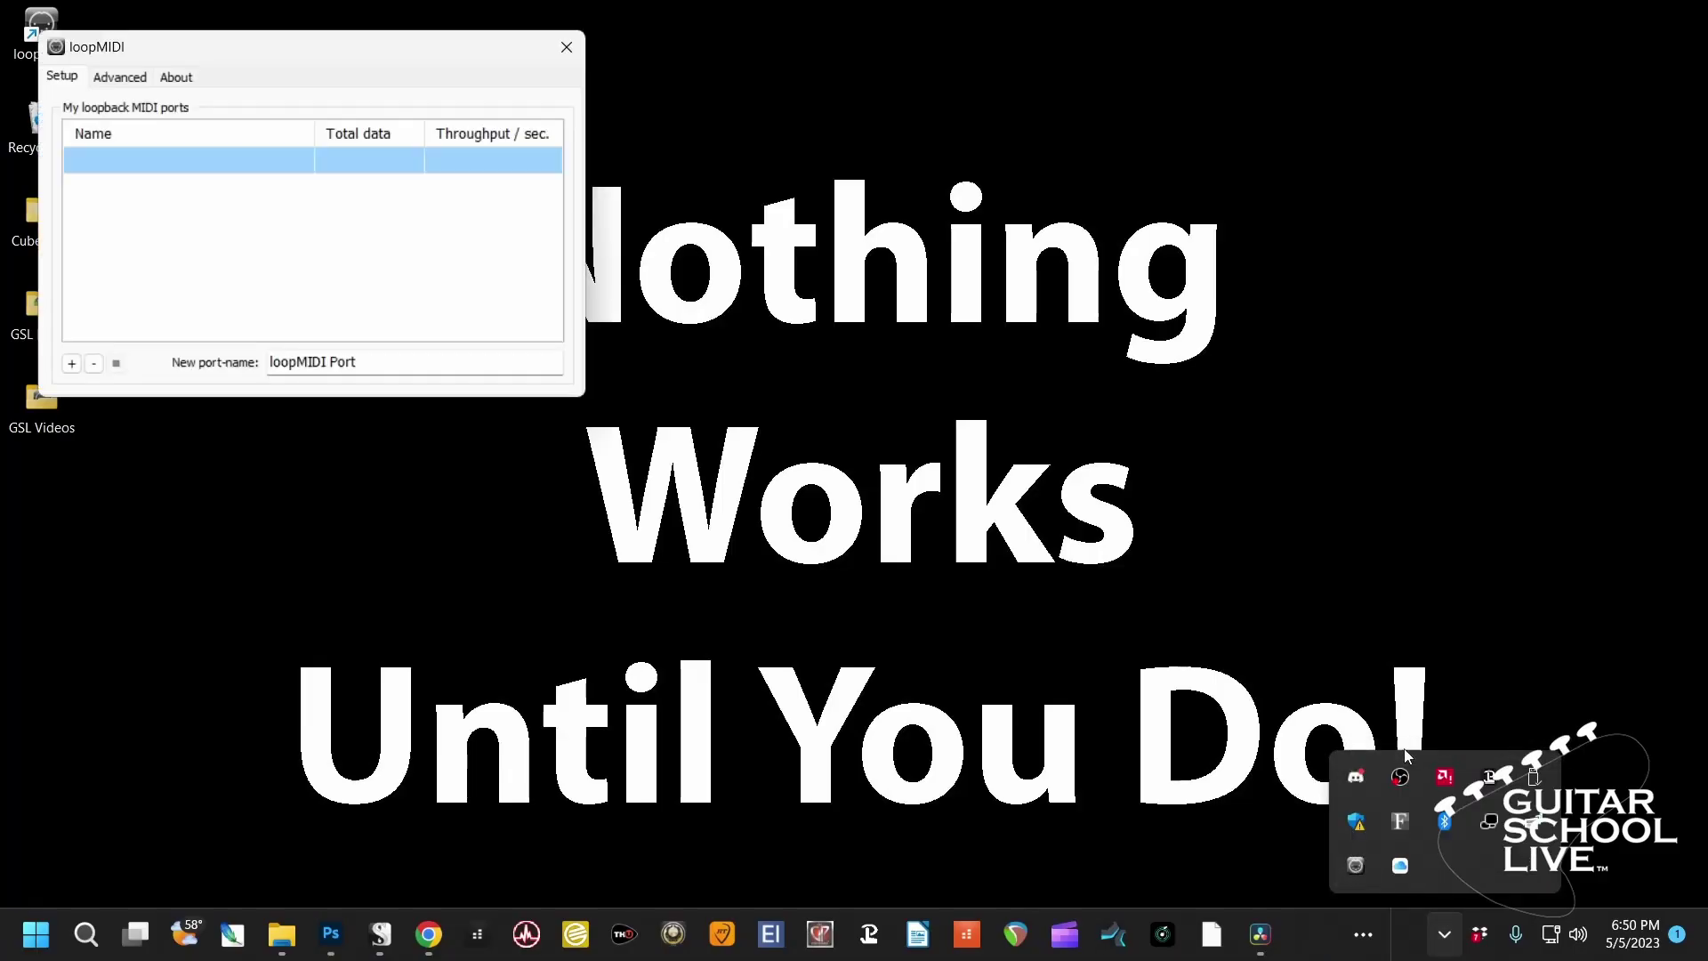
{"action": "left_click_drag", "start_coordinate": [370, 46], "coordinate": [963, 252]}
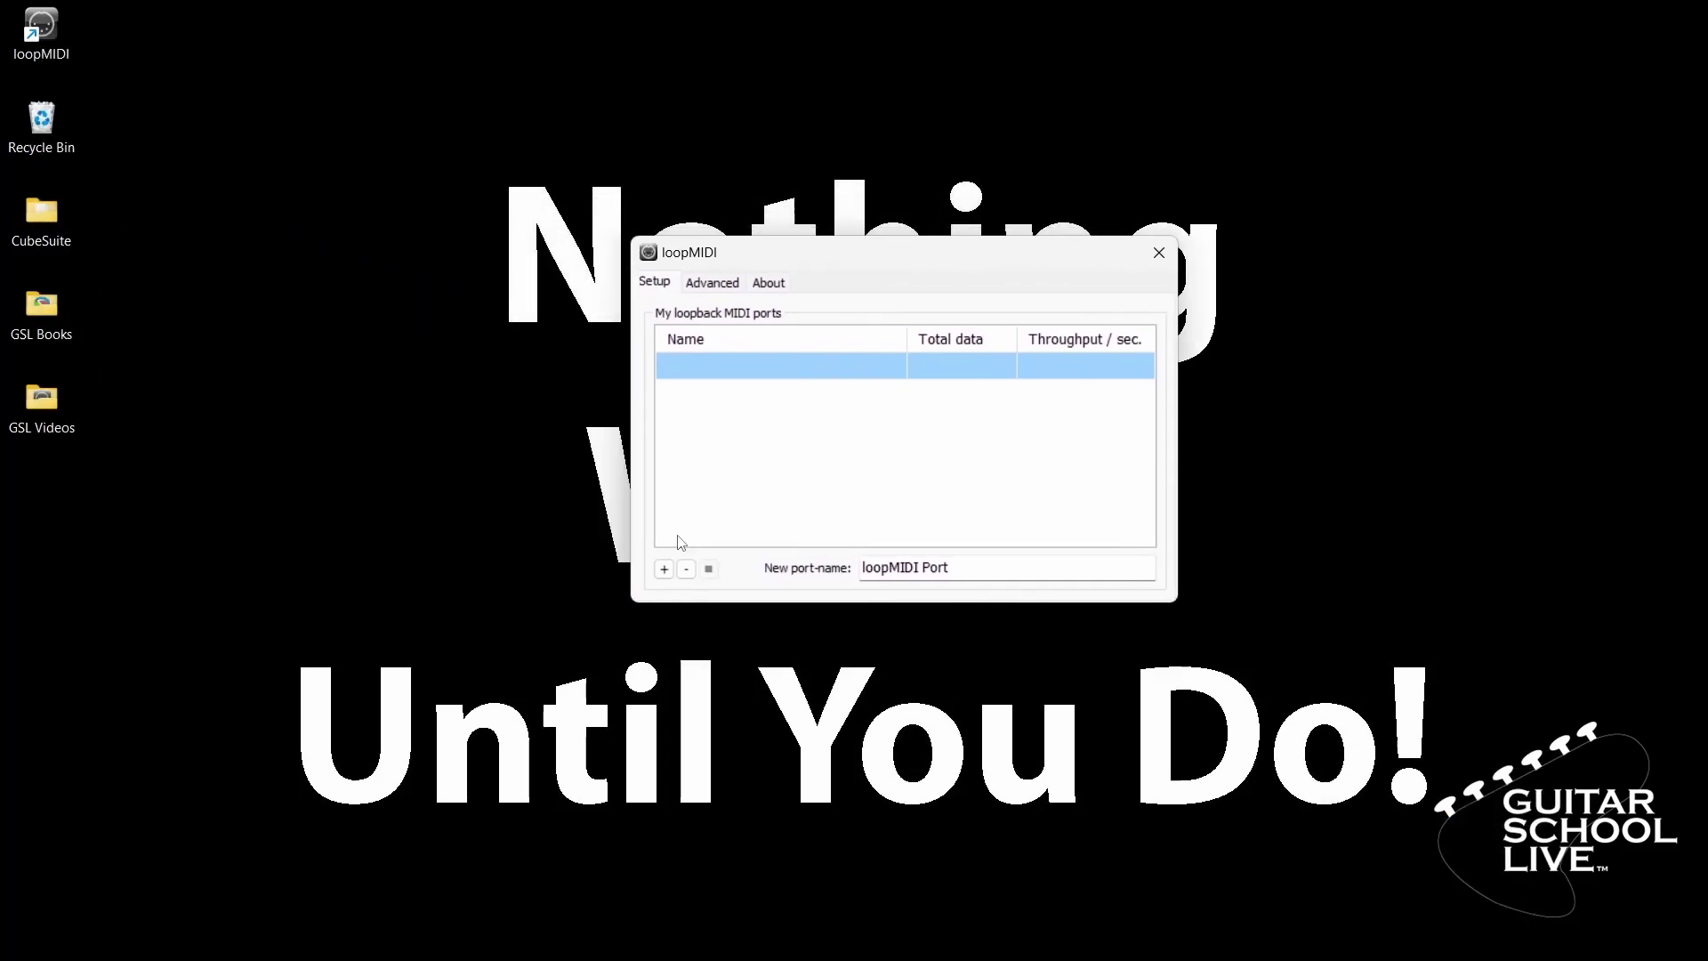
{"action": "left_click", "coordinate": [664, 569]}
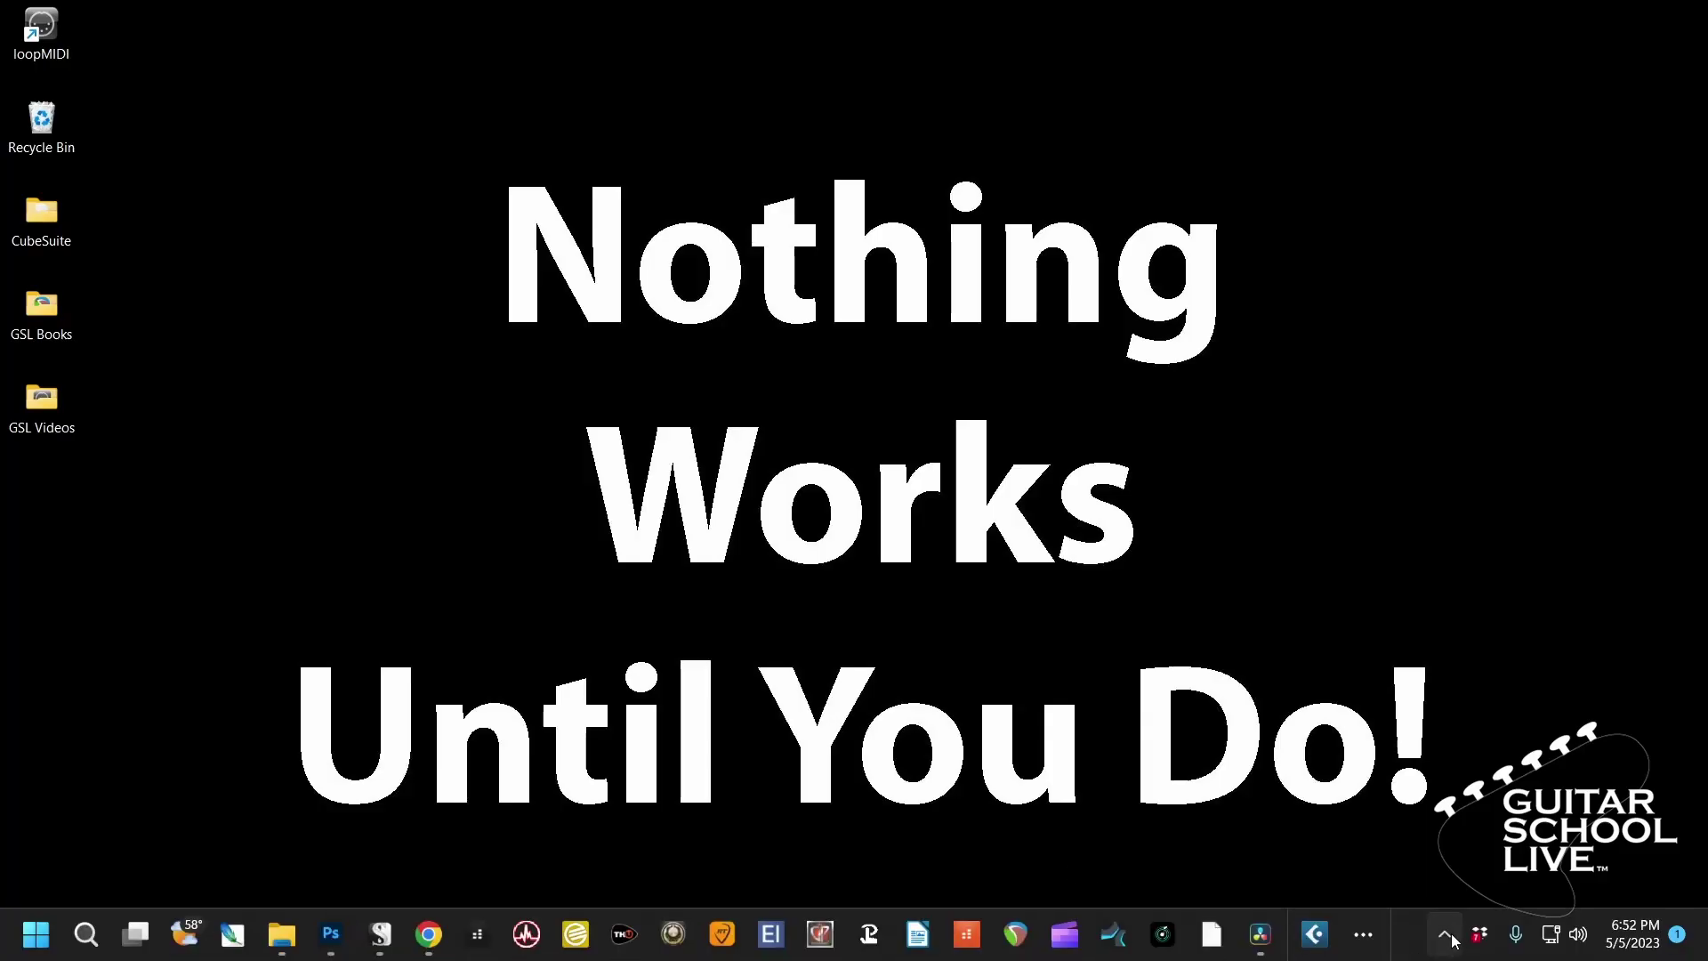
Pair the FootCtrl foot controller over Bluetooth and check it in the devices list.
{"action": "left_click", "coordinate": [1445, 935]}
{"action": "right_click", "coordinate": [1444, 823]}
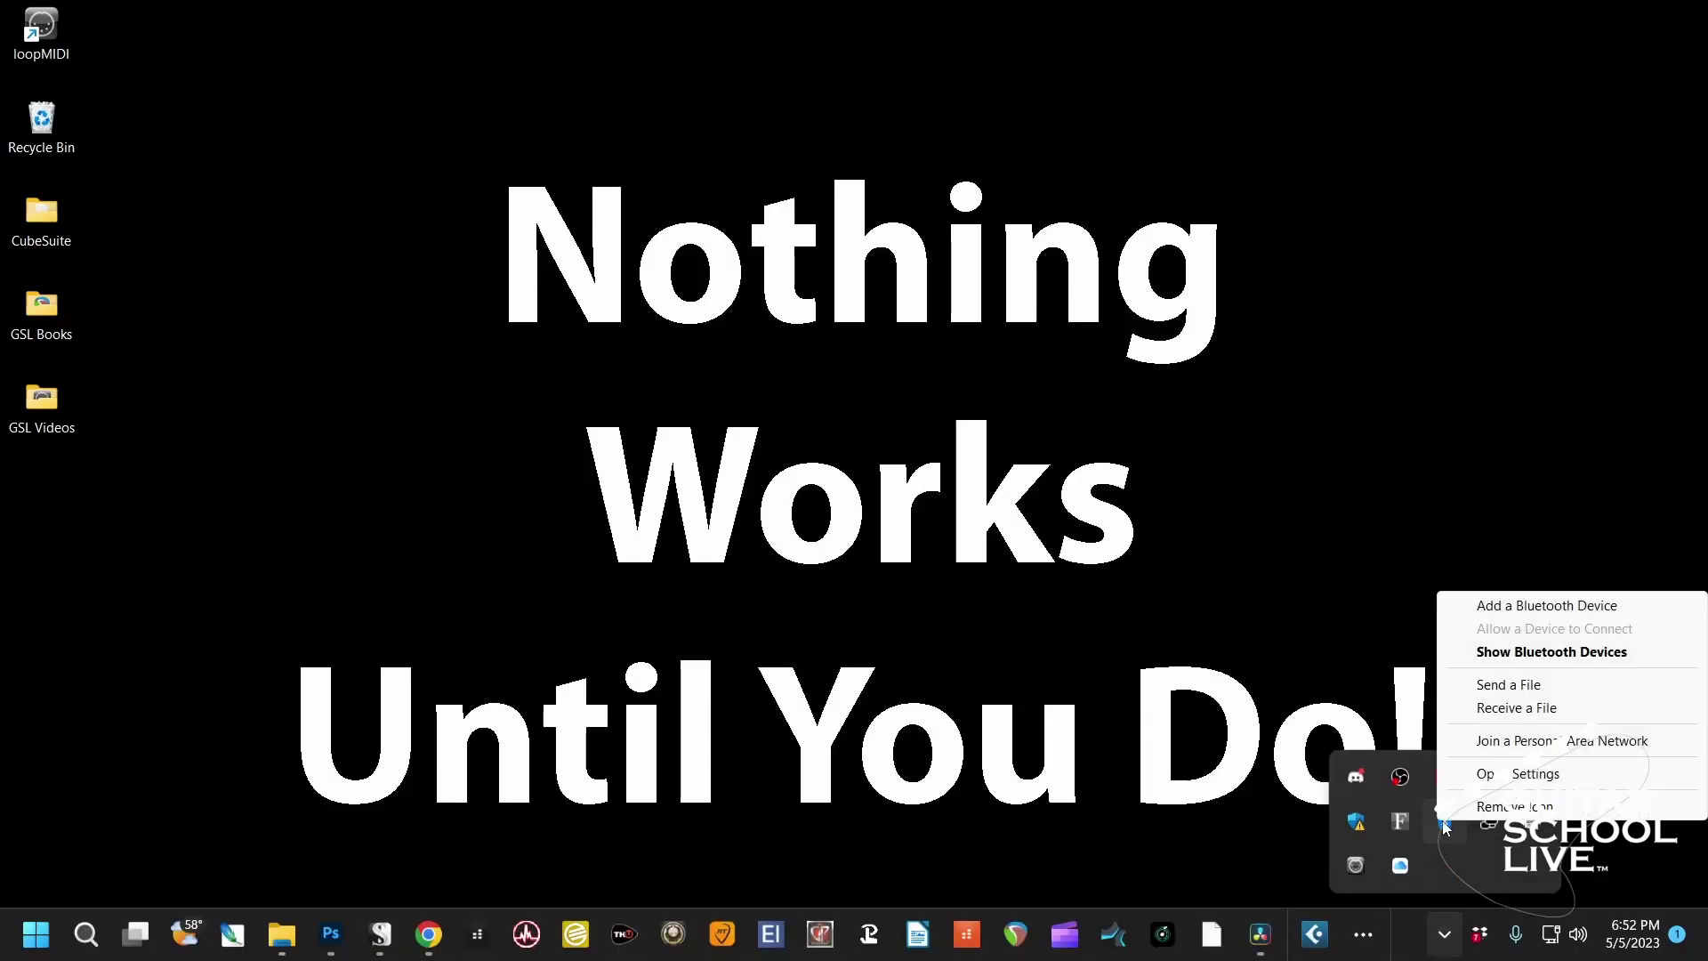
{"action": "left_click", "coordinate": [1501, 655]}
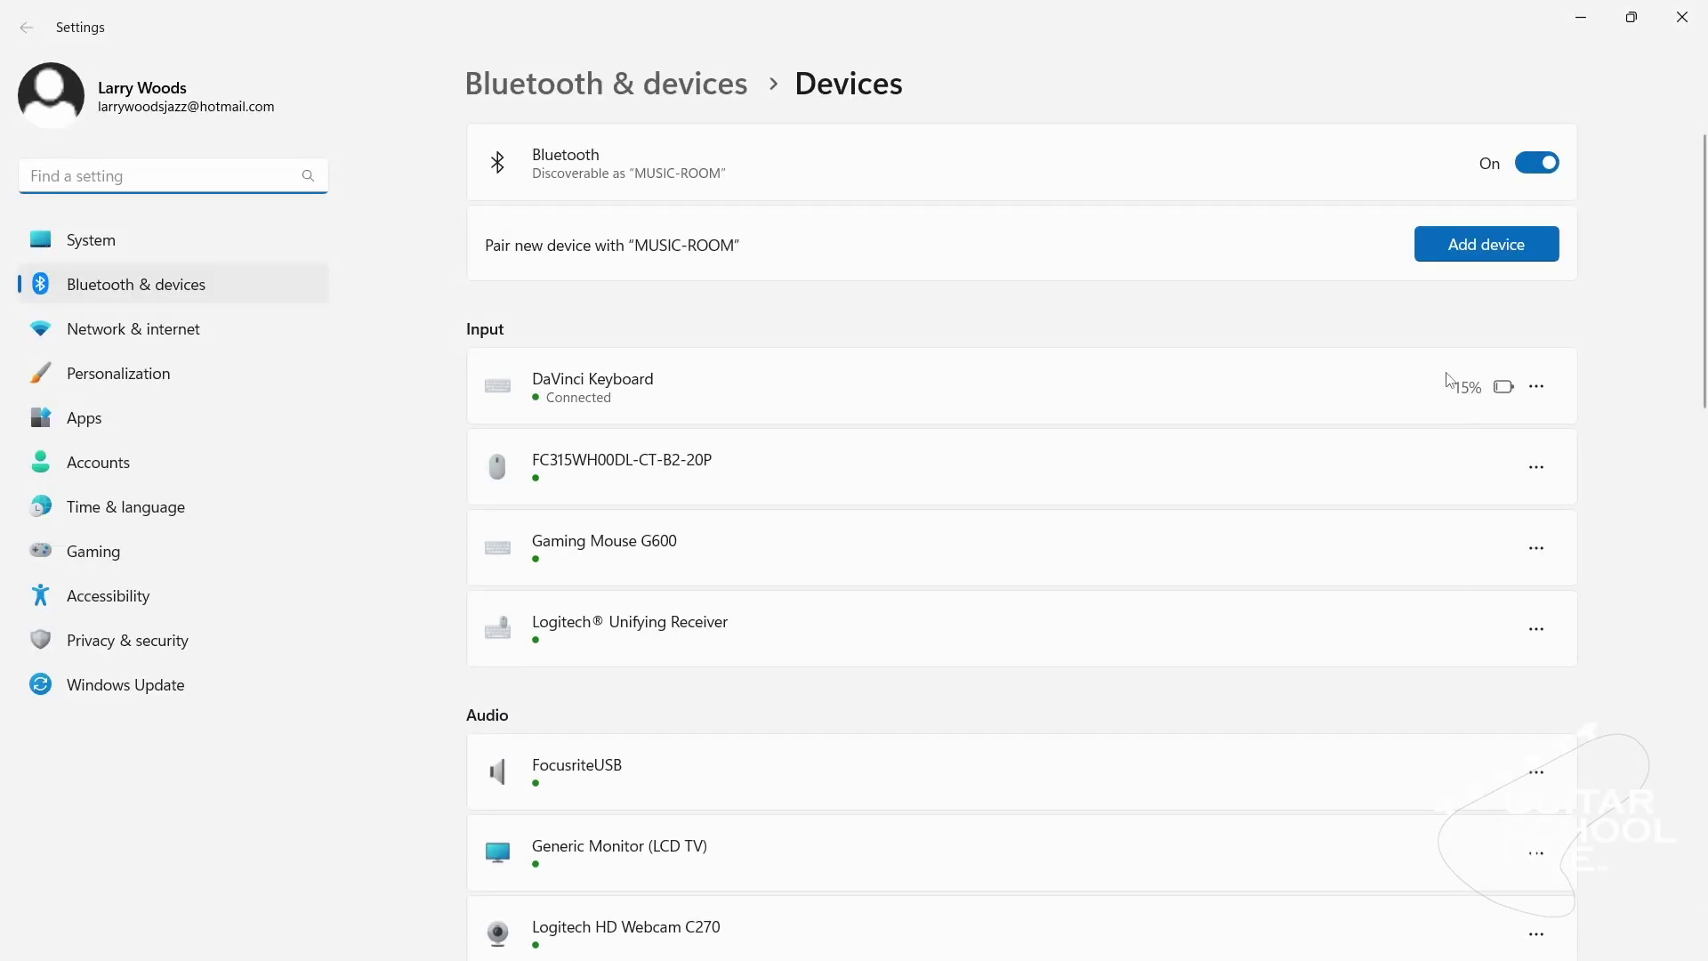
{"action": "left_click", "coordinate": [1451, 254]}
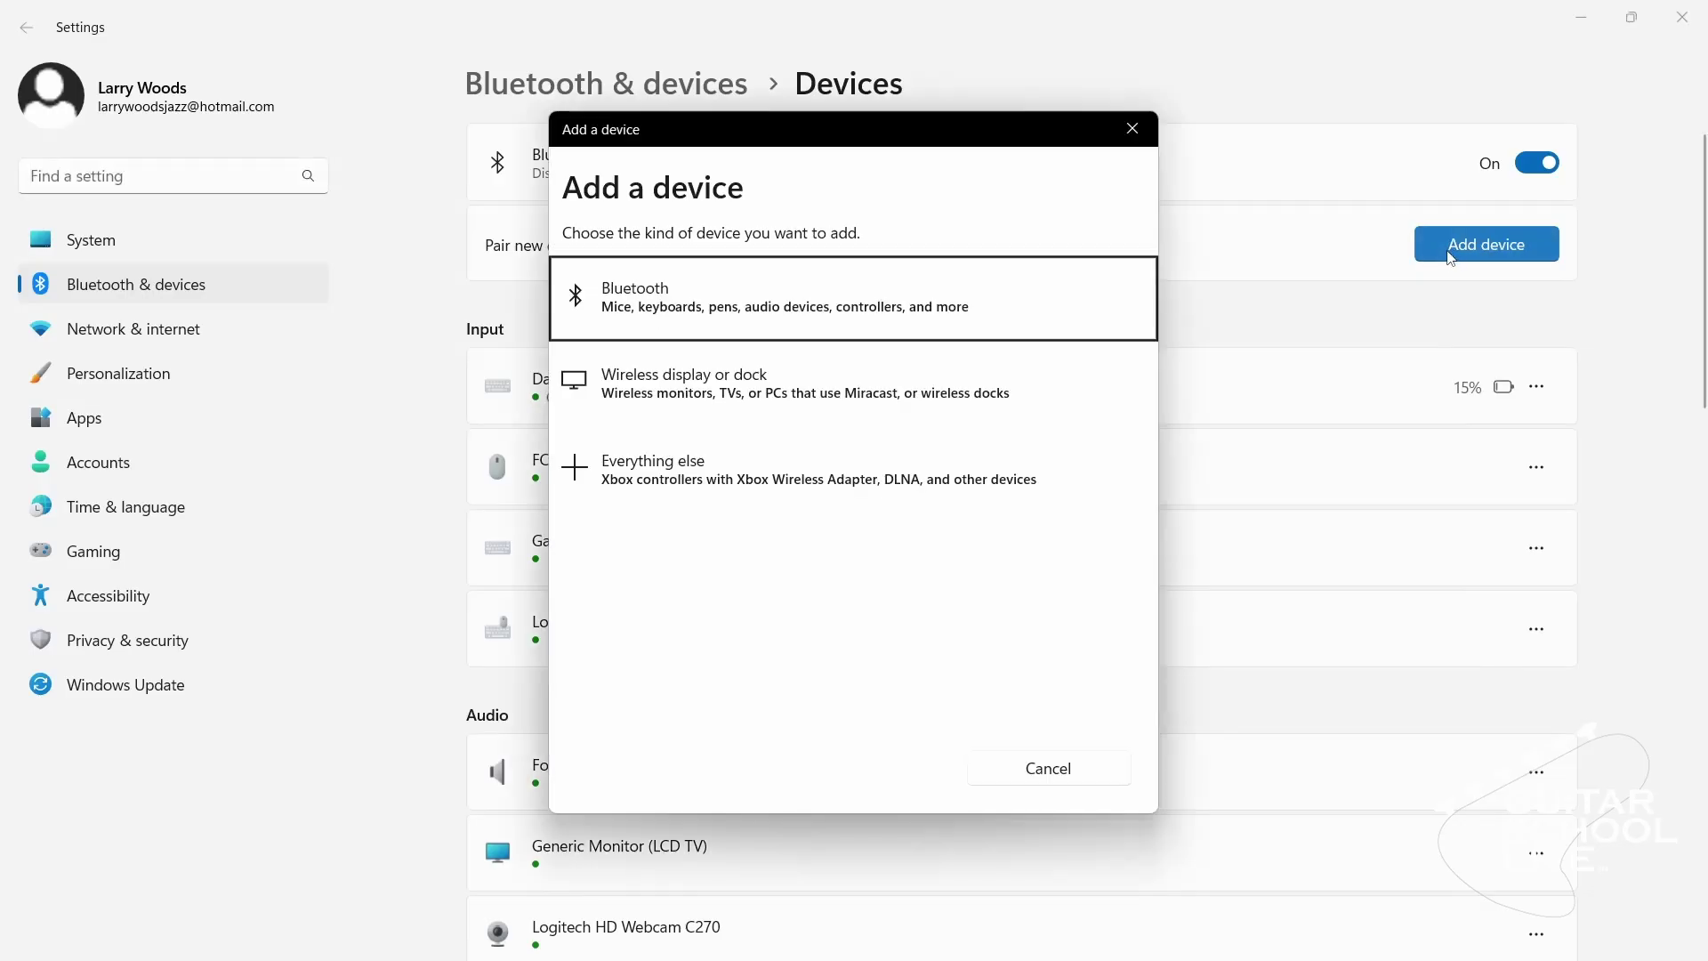
{"action": "left_click", "coordinate": [653, 315]}
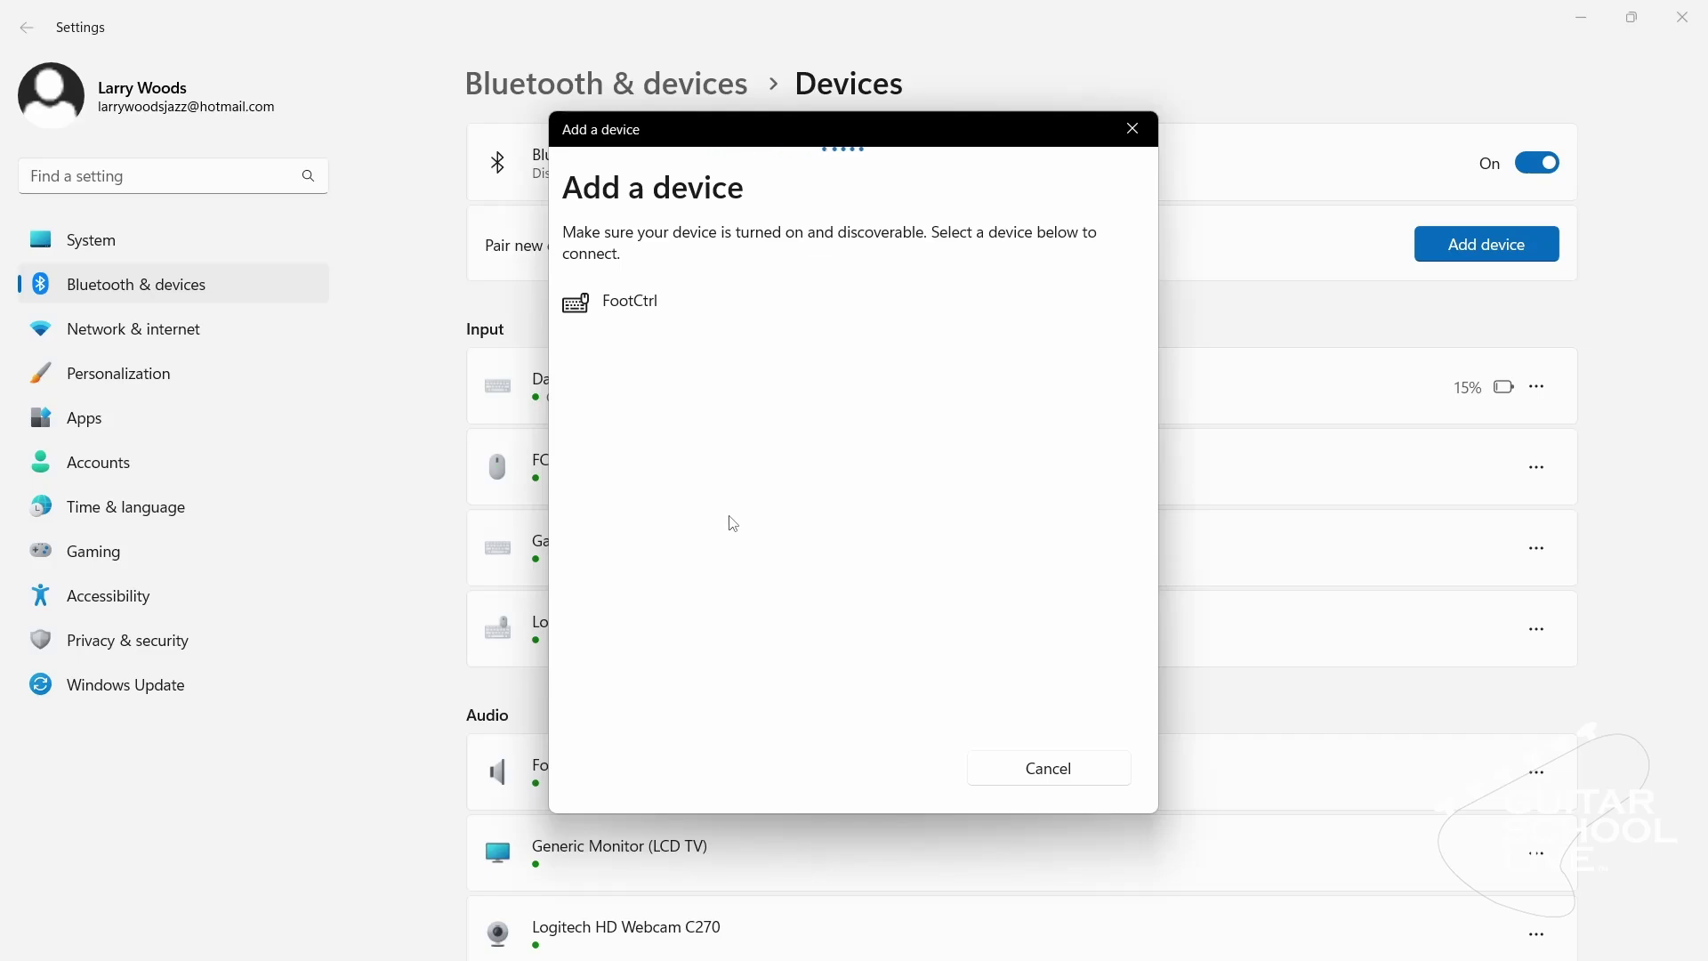
{"action": "left_click", "coordinate": [634, 302]}
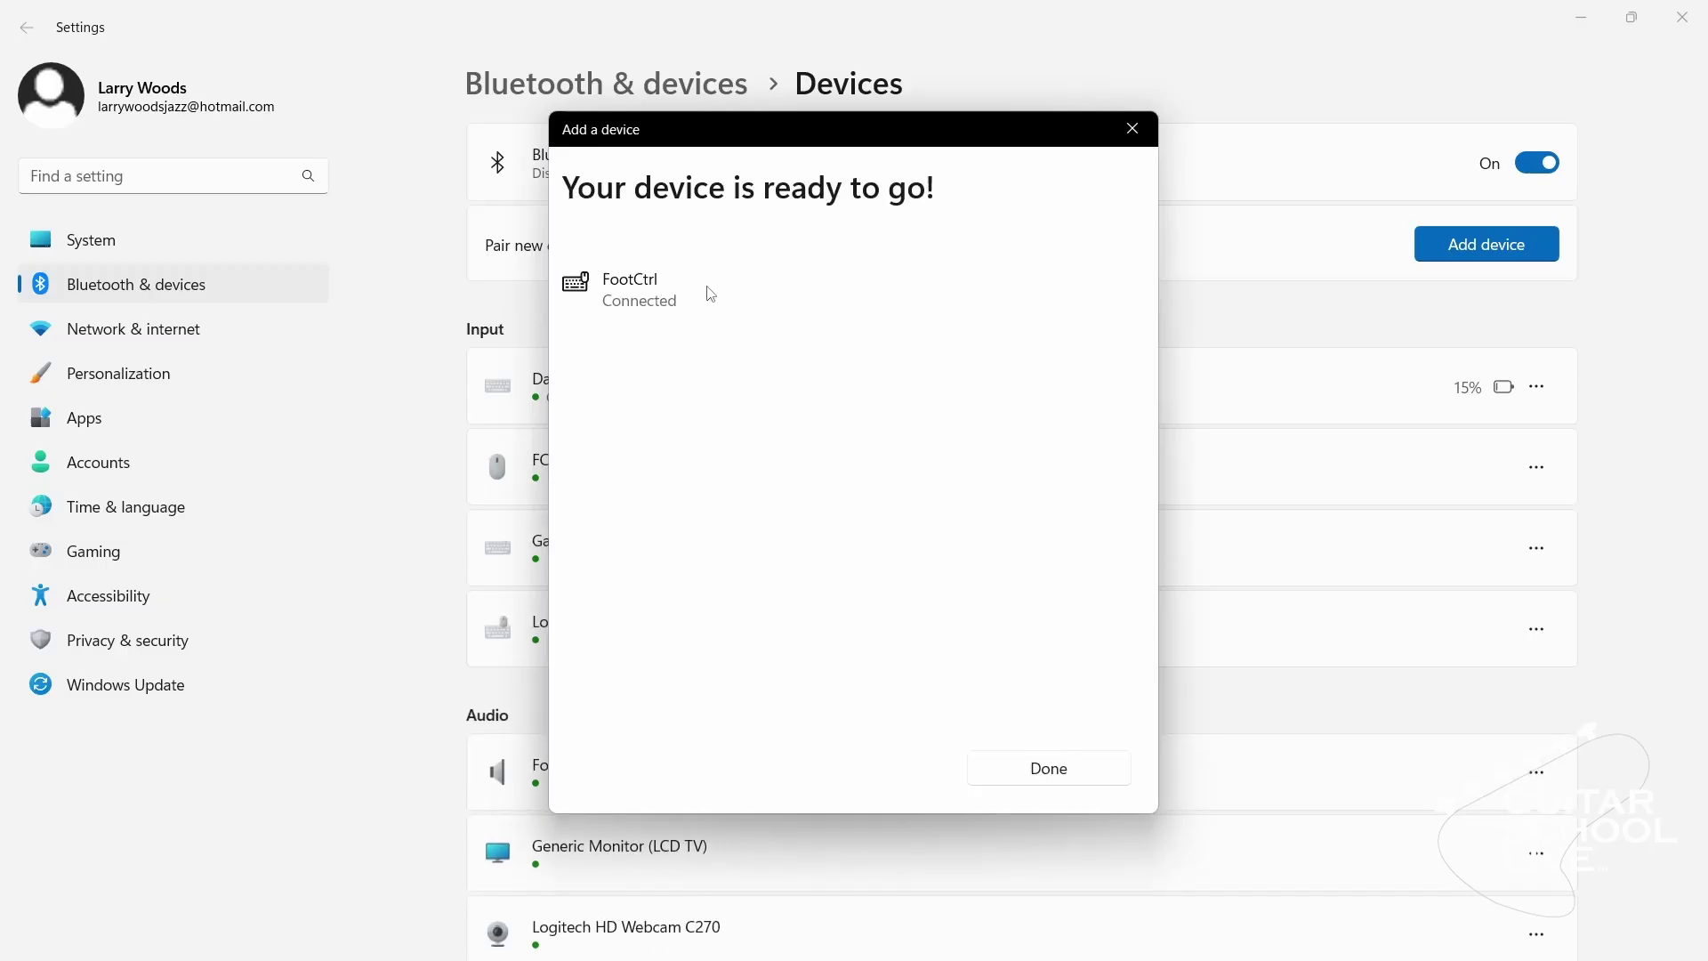
{"action": "left_click", "coordinate": [1132, 126]}
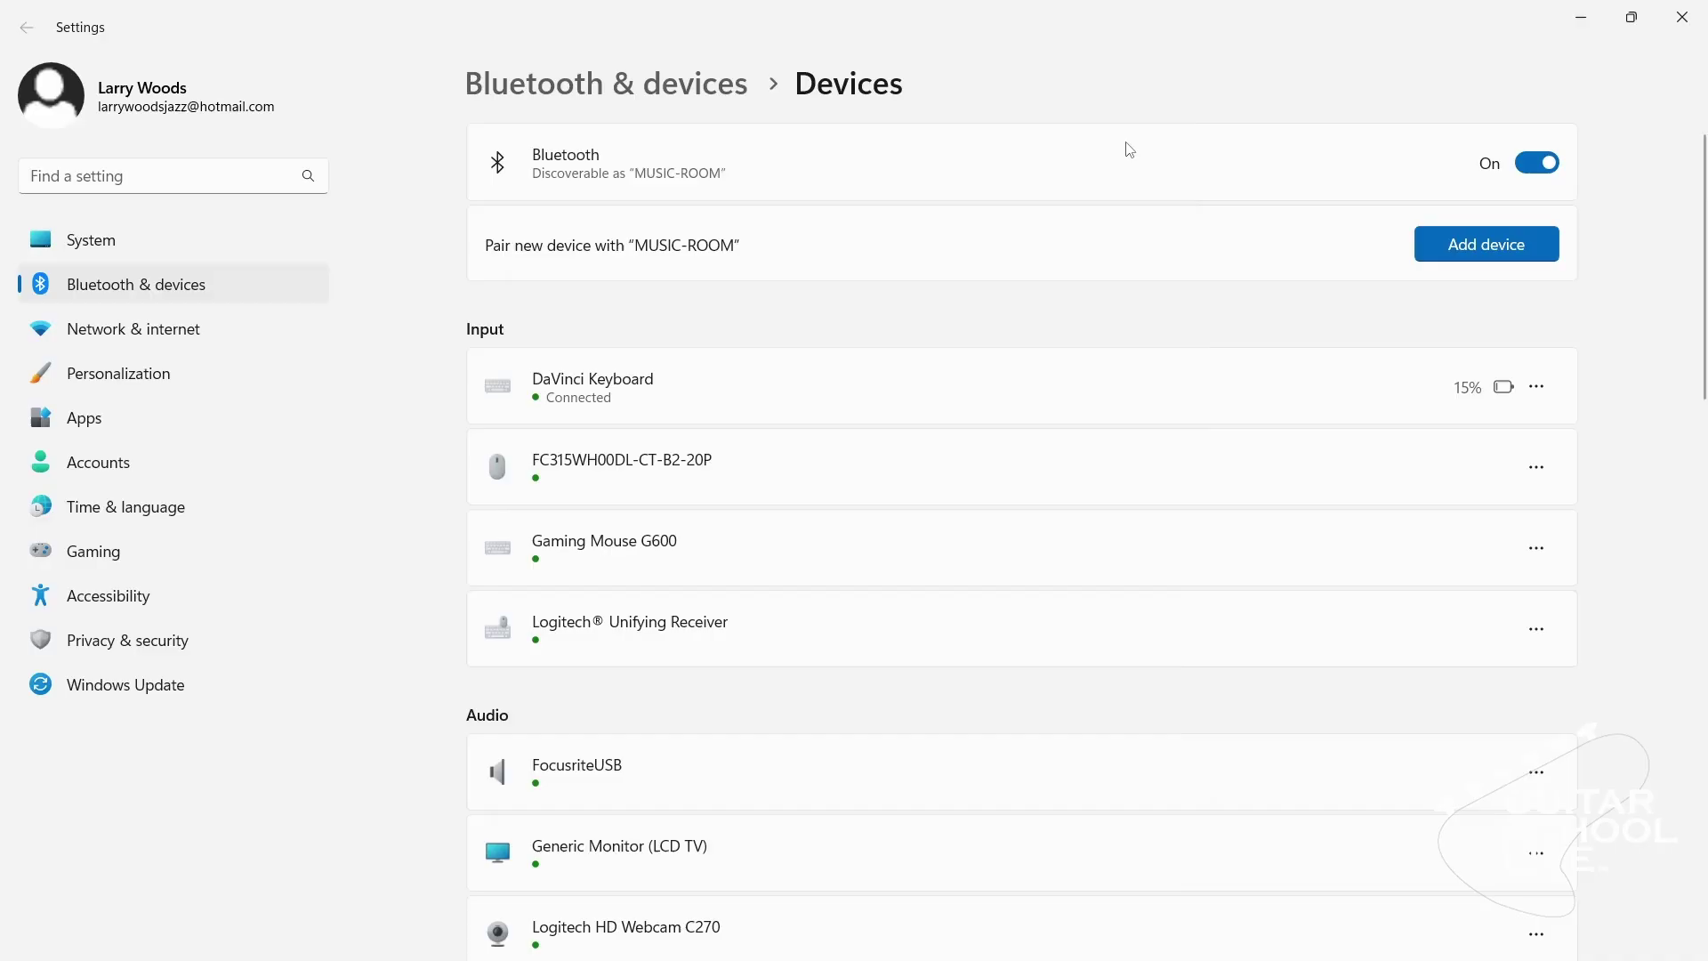
{"action": "scroll", "coordinate": [1115, 166], "scroll_direction": "down", "scroll_amount": 5}
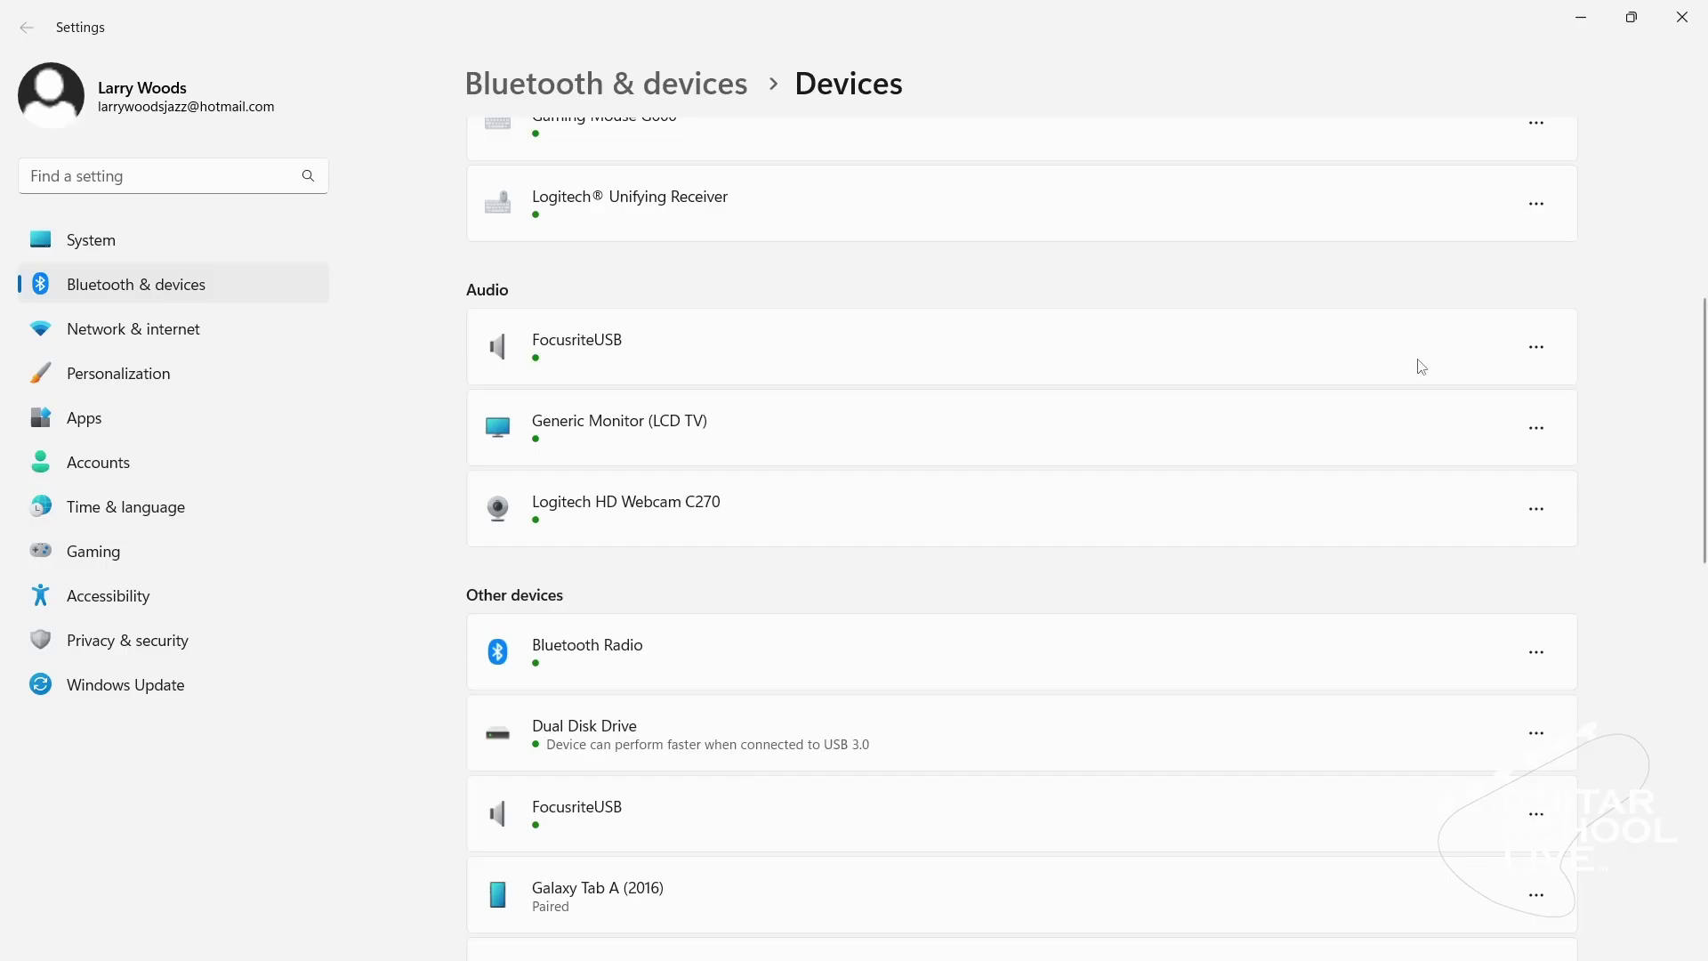
{"action": "scroll", "coordinate": [1125, 550], "scroll_direction": "up", "scroll_amount": 5}
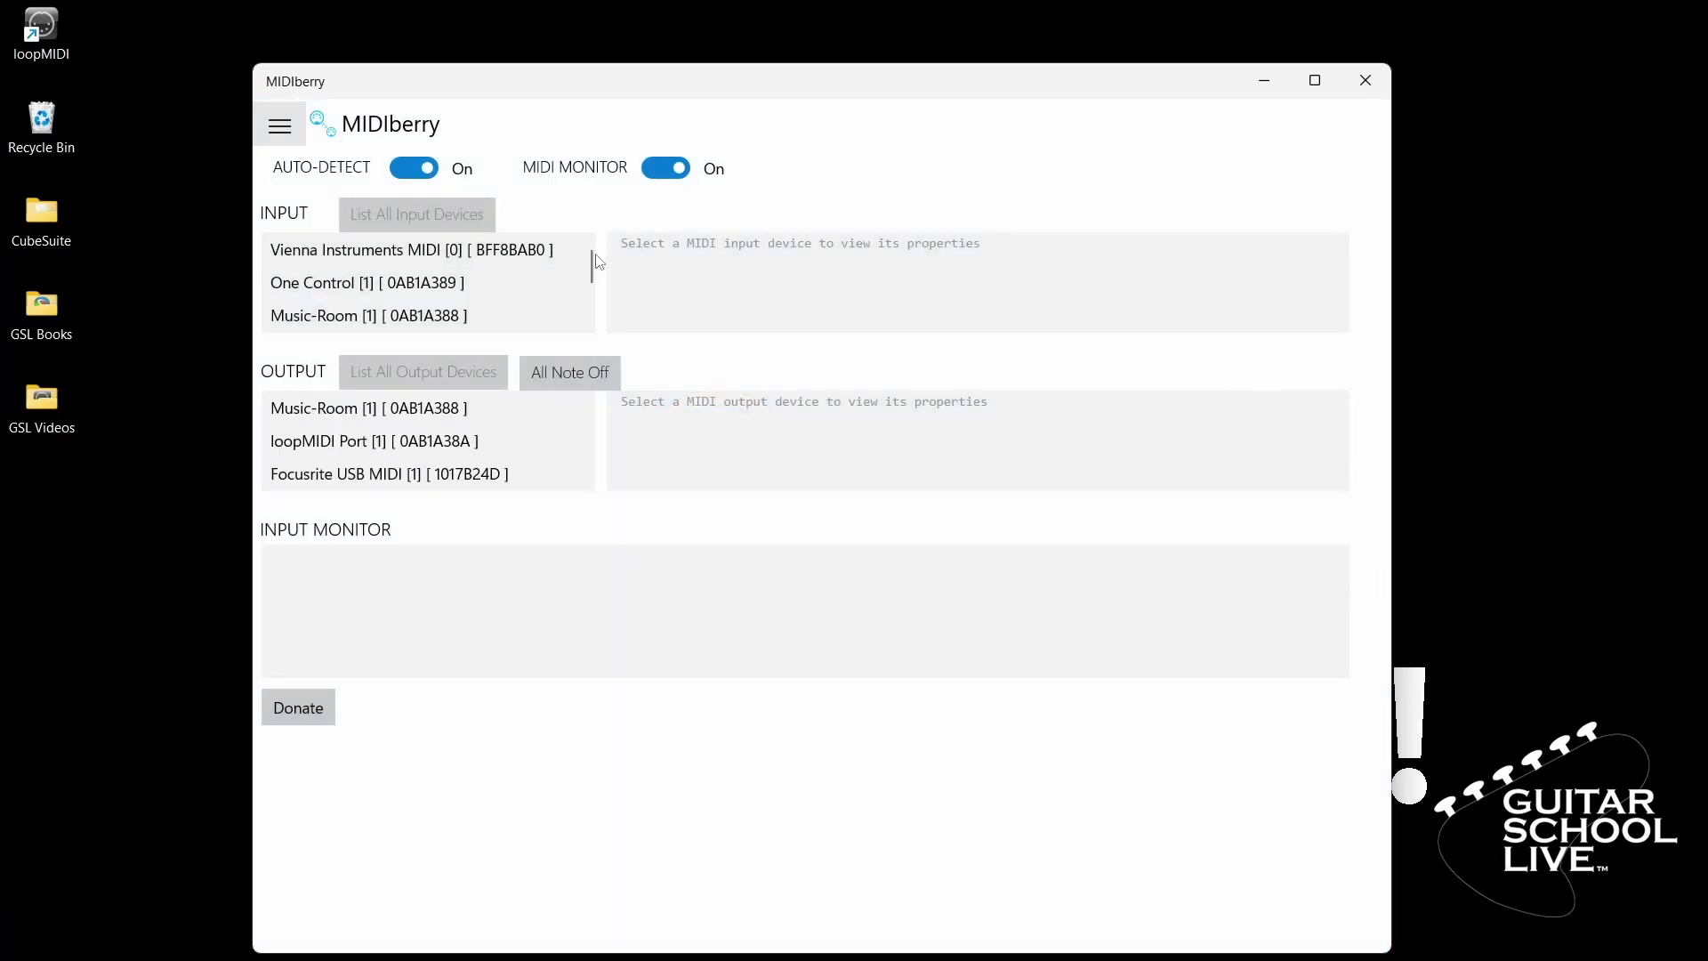
In MIDIberry, route FootCtrl (Bluetooth MIDI IN) input to the loopMIDI Port output.
{"action": "scroll", "coordinate": [587, 267], "scroll_direction": "down", "scroll_amount": 3}
{"action": "left_click", "coordinate": [429, 318]}
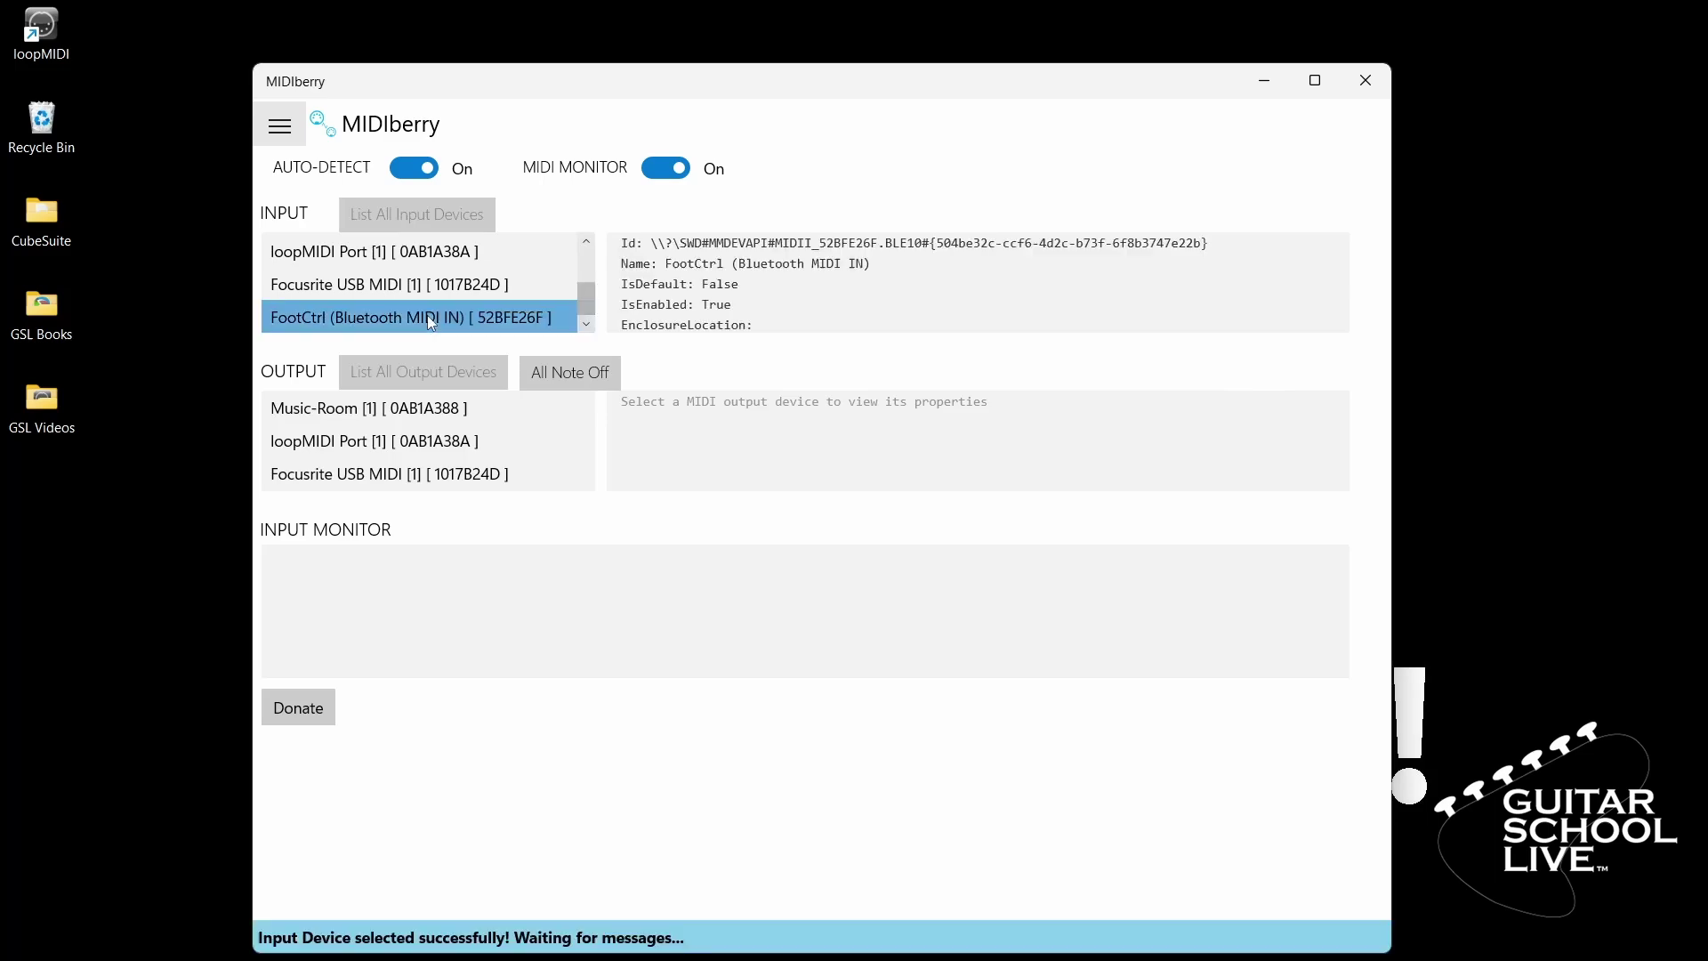
{"action": "left_click", "coordinate": [341, 447]}
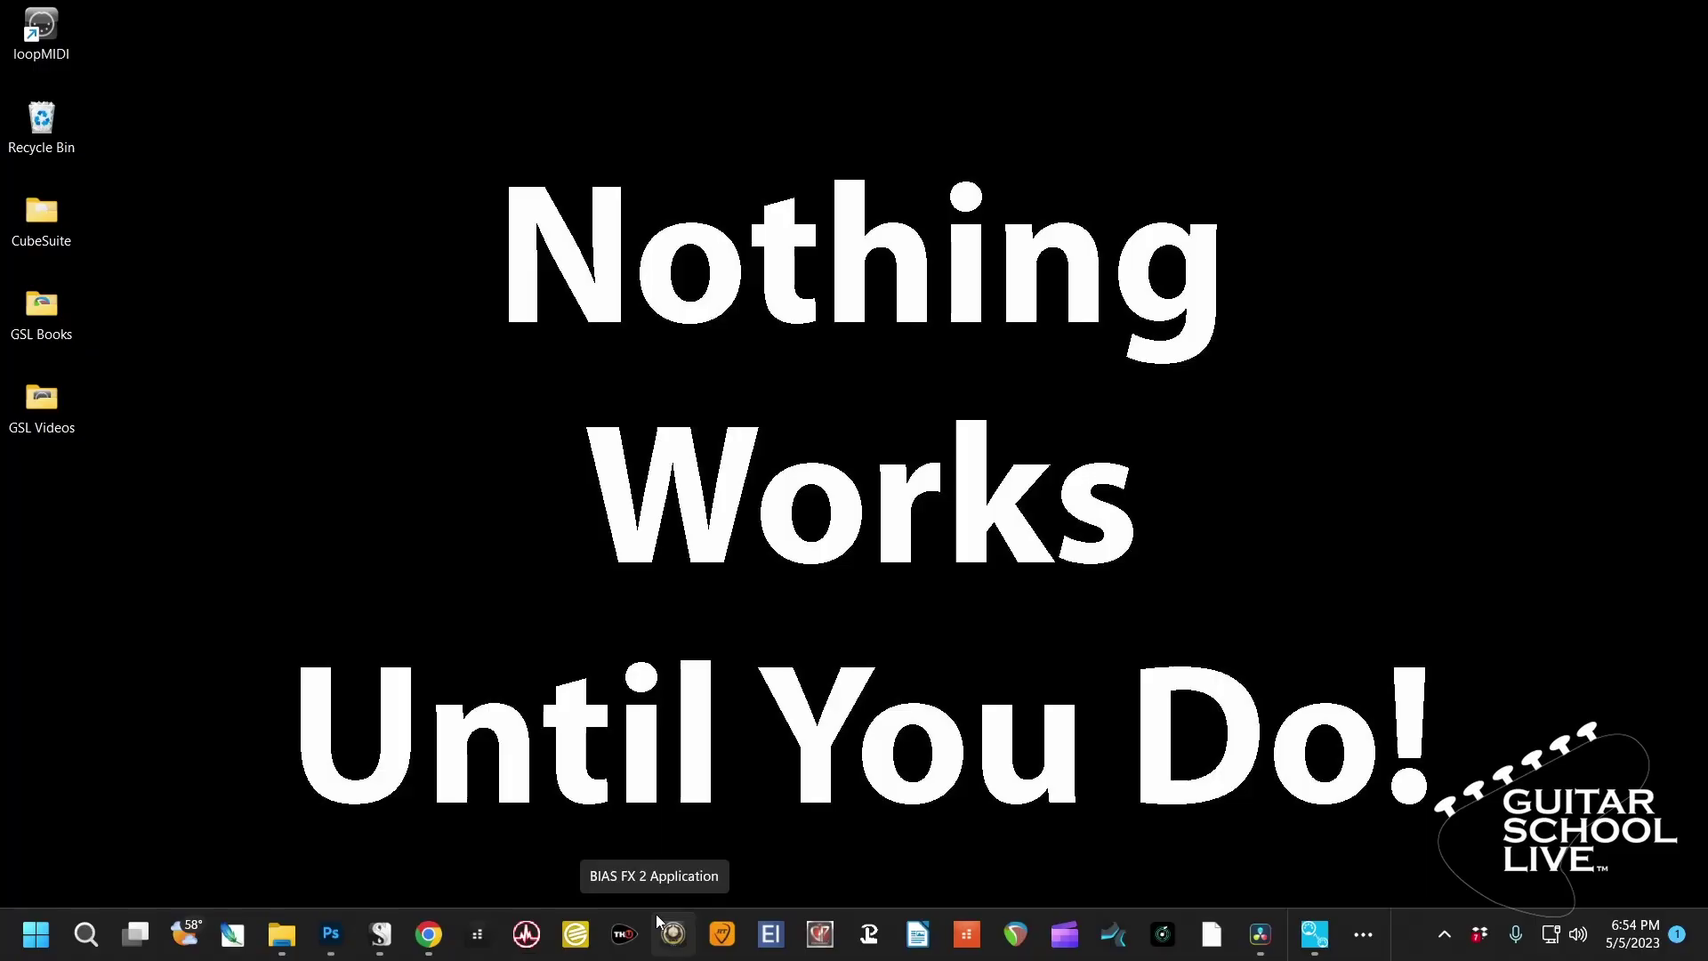
Tick loopMIDI Port under Active MIDI inputs in TH-U's Audio settings and close the settings.
{"action": "left_click", "coordinate": [613, 934]}
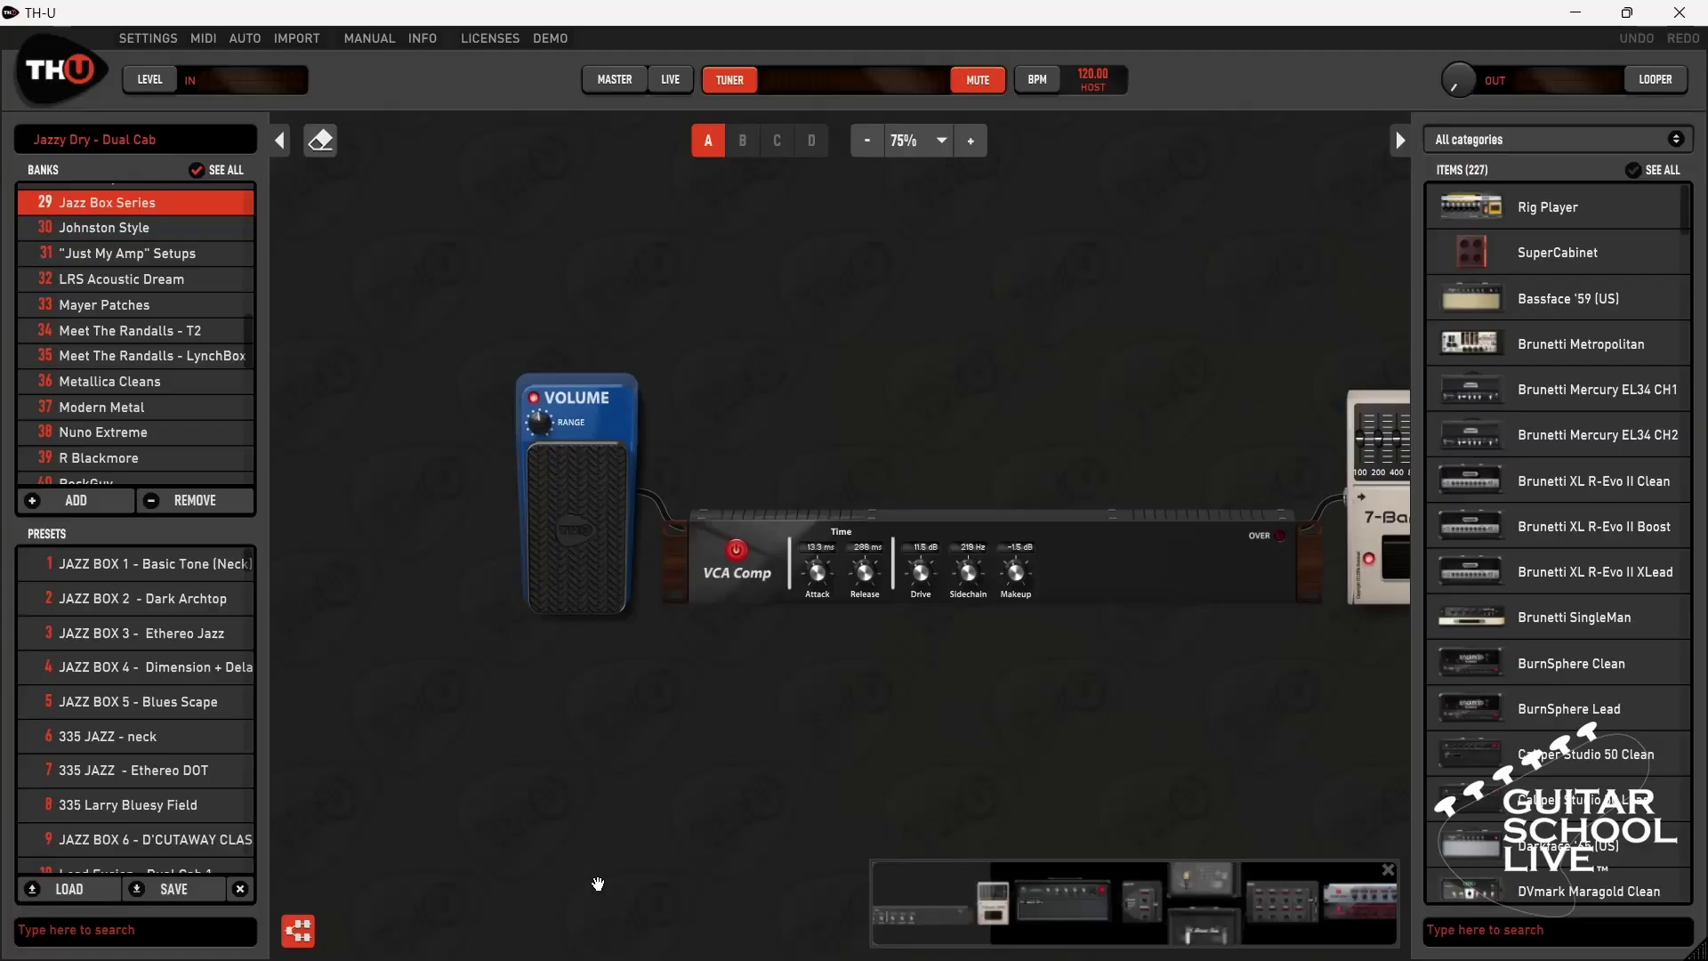
{"action": "left_click", "coordinate": [169, 44]}
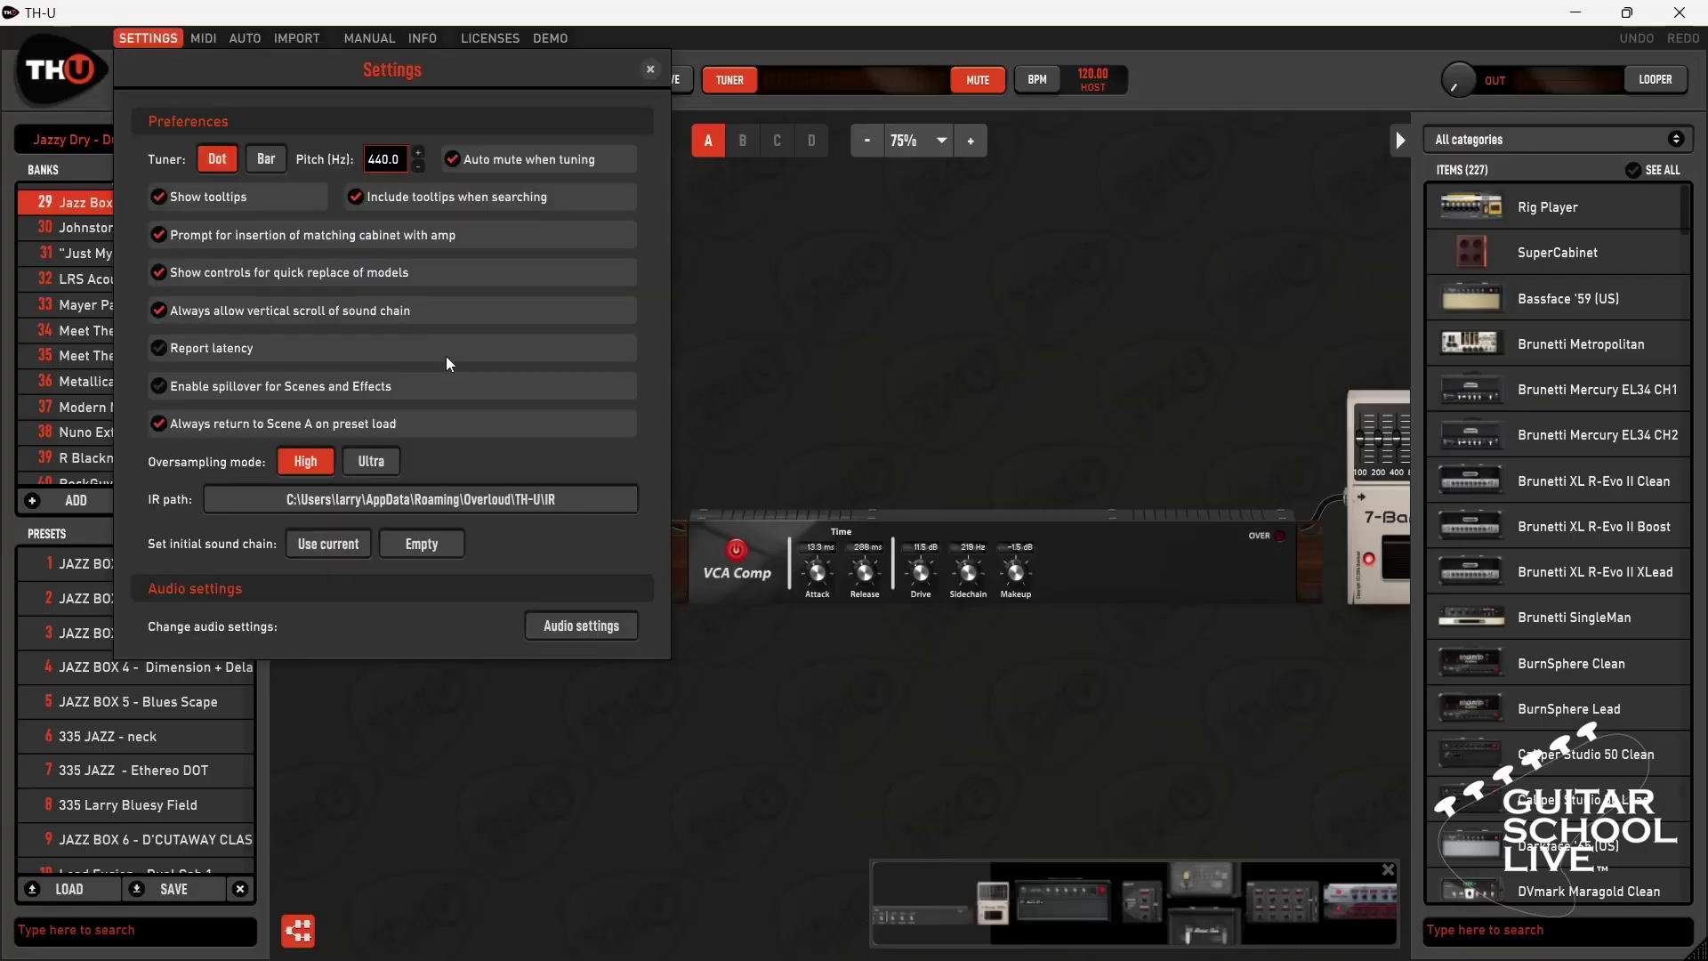
{"action": "left_click", "coordinate": [562, 626]}
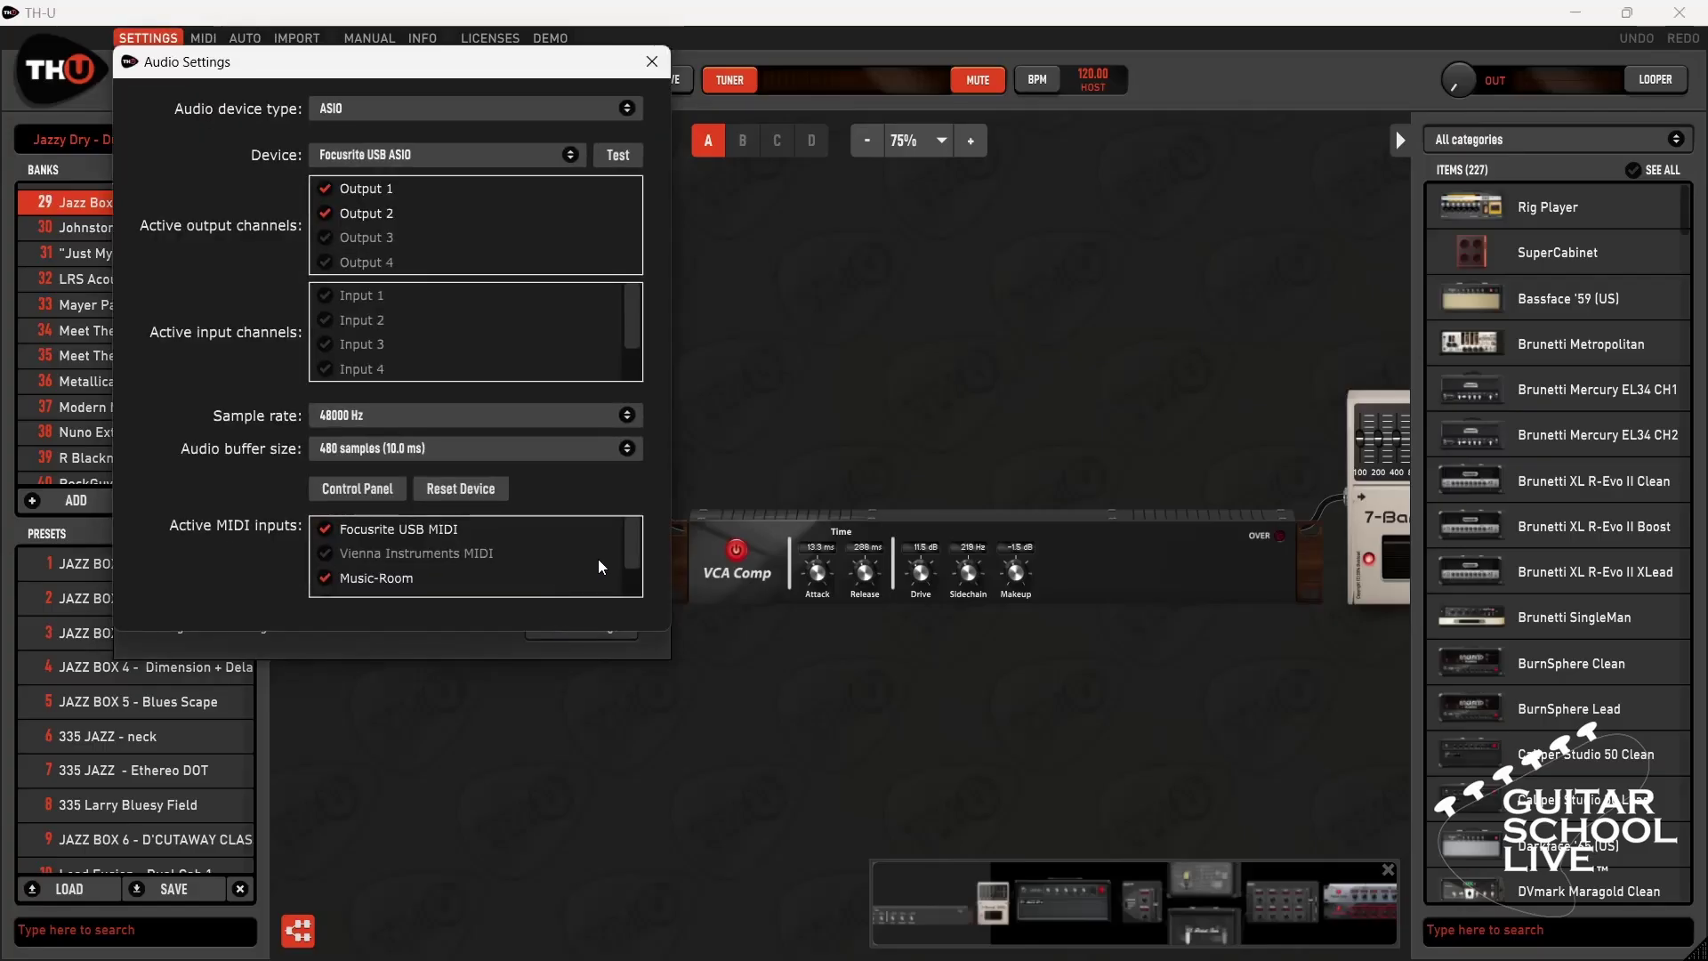
{"action": "scroll", "coordinate": [633, 561], "scroll_direction": "down", "scroll_amount": 3}
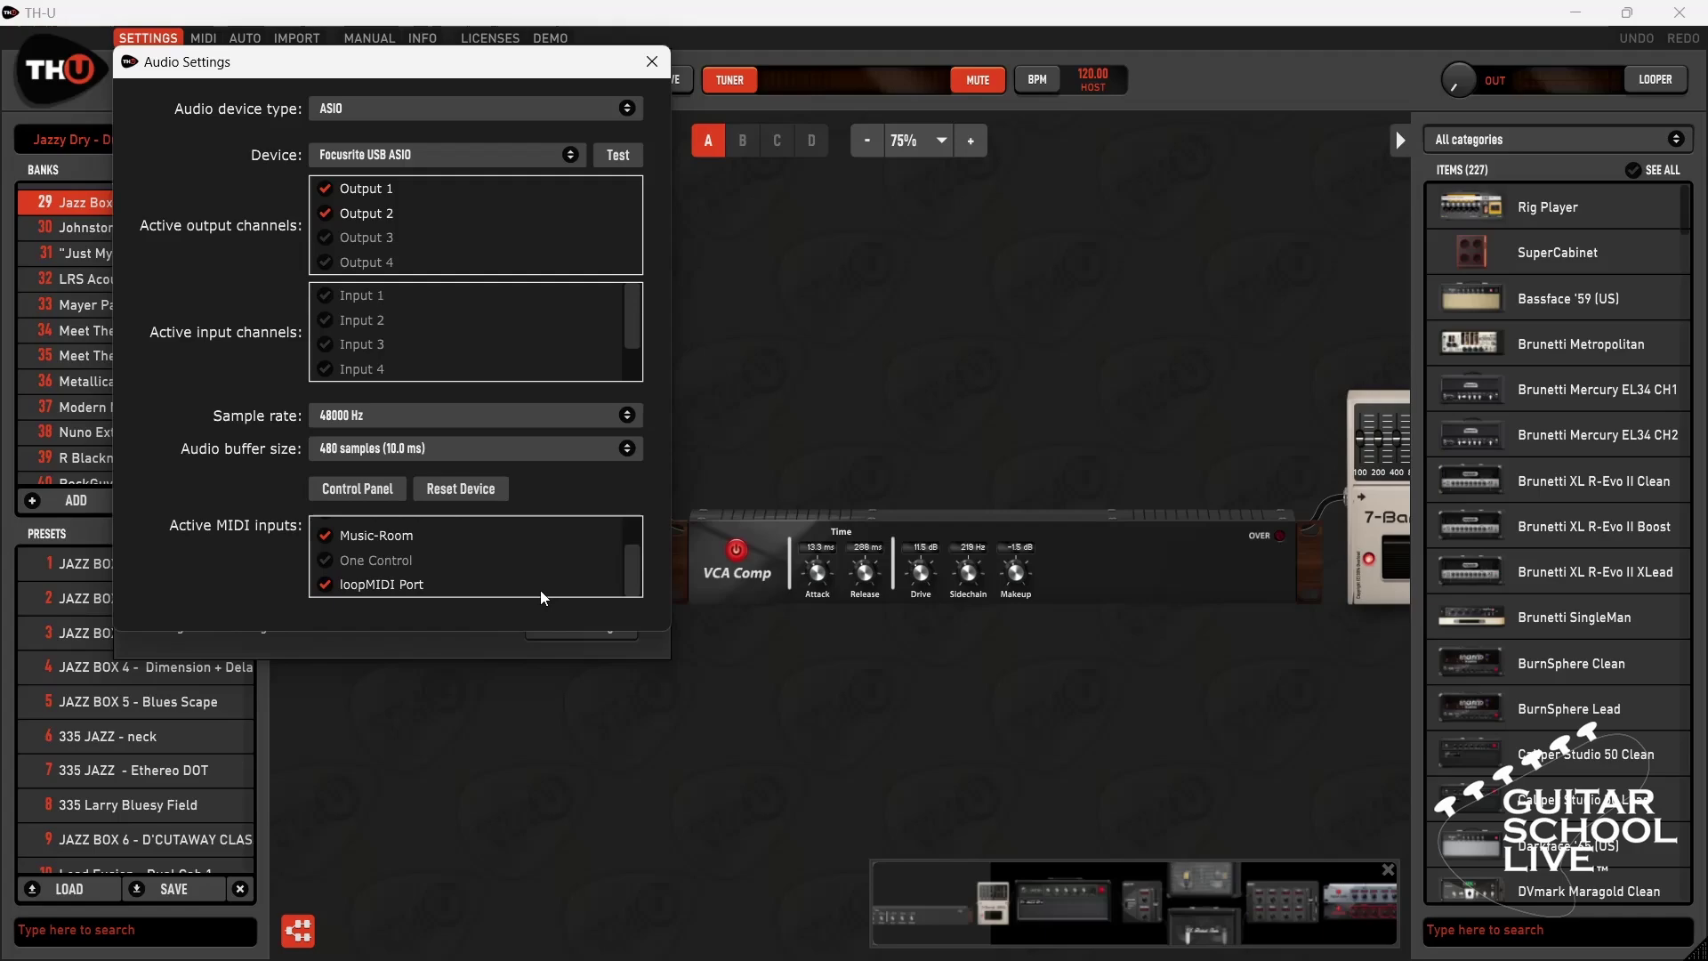
{"action": "left_click", "coordinate": [333, 586]}
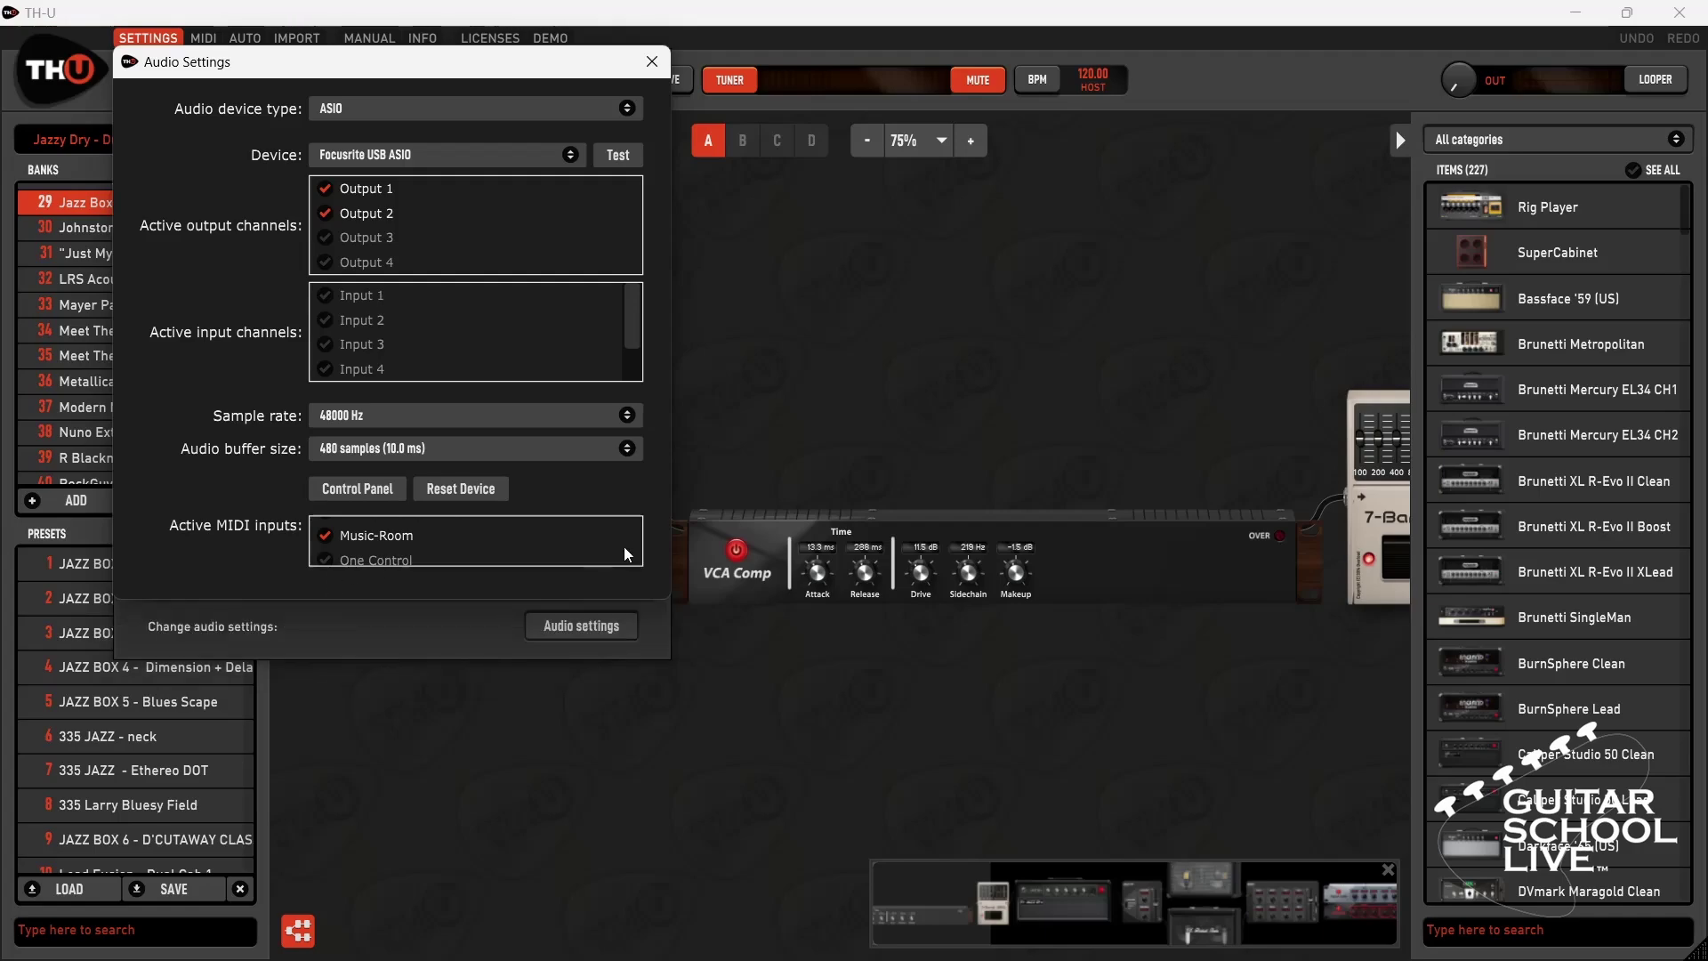
{"action": "scroll", "coordinate": [633, 545], "scroll_direction": "up", "scroll_amount": 2}
{"action": "scroll", "coordinate": [627, 547], "scroll_direction": "down", "scroll_amount": 3}
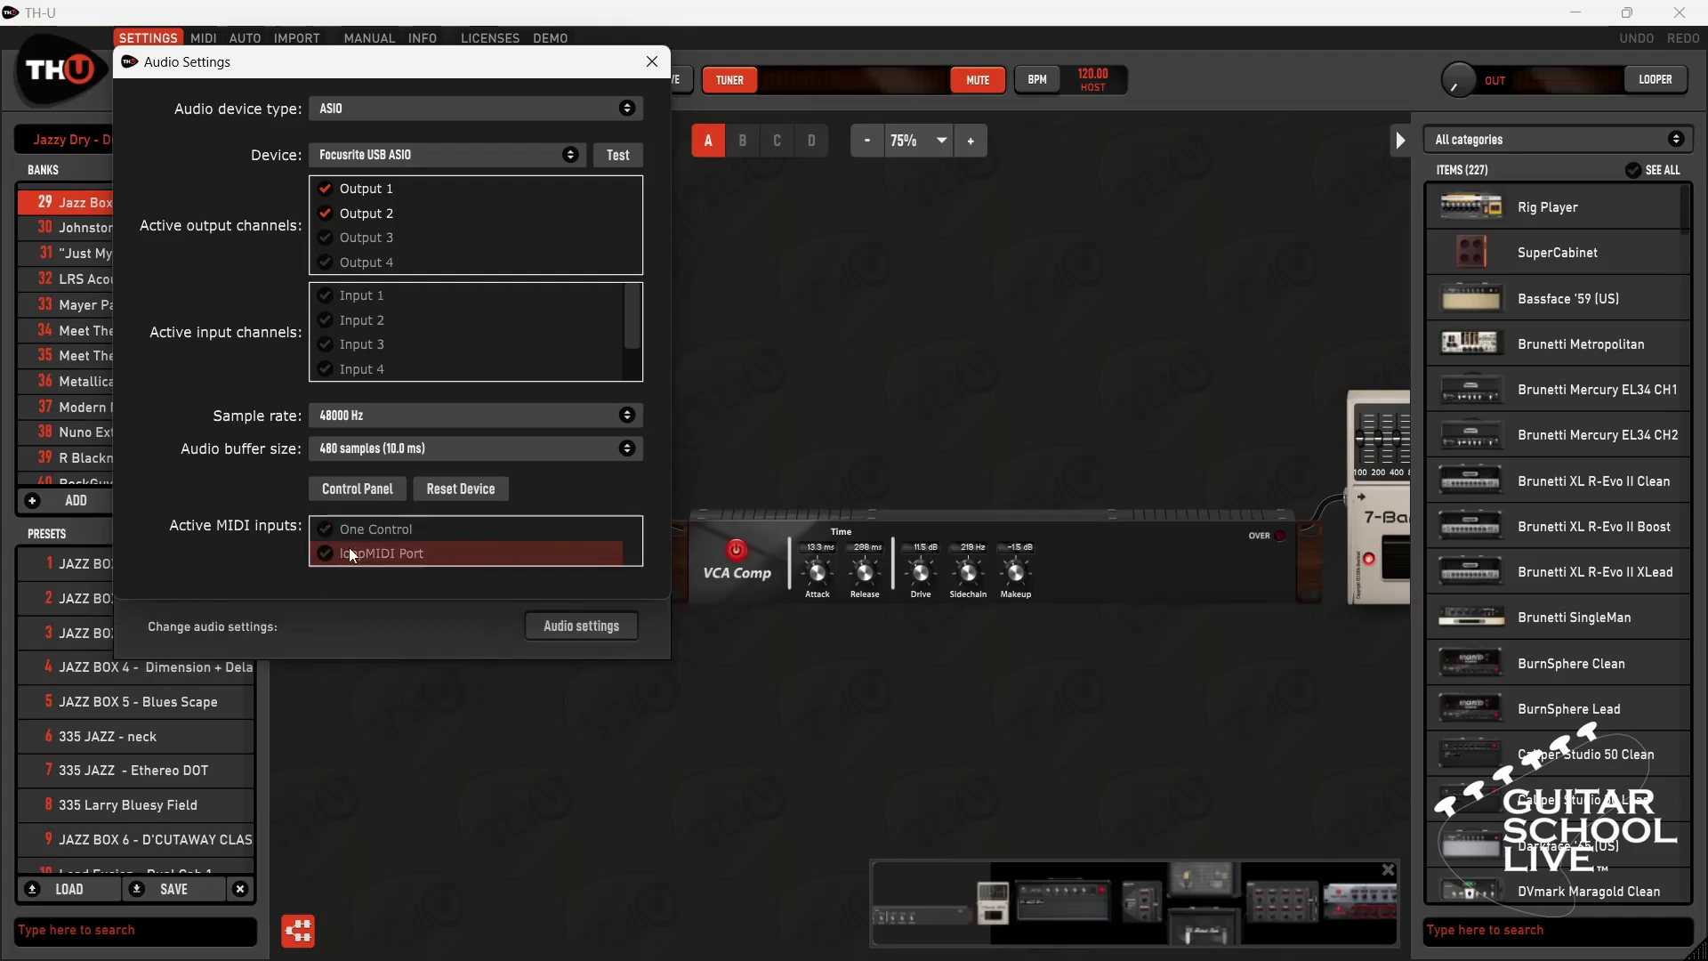
{"action": "left_click", "coordinate": [651, 61]}
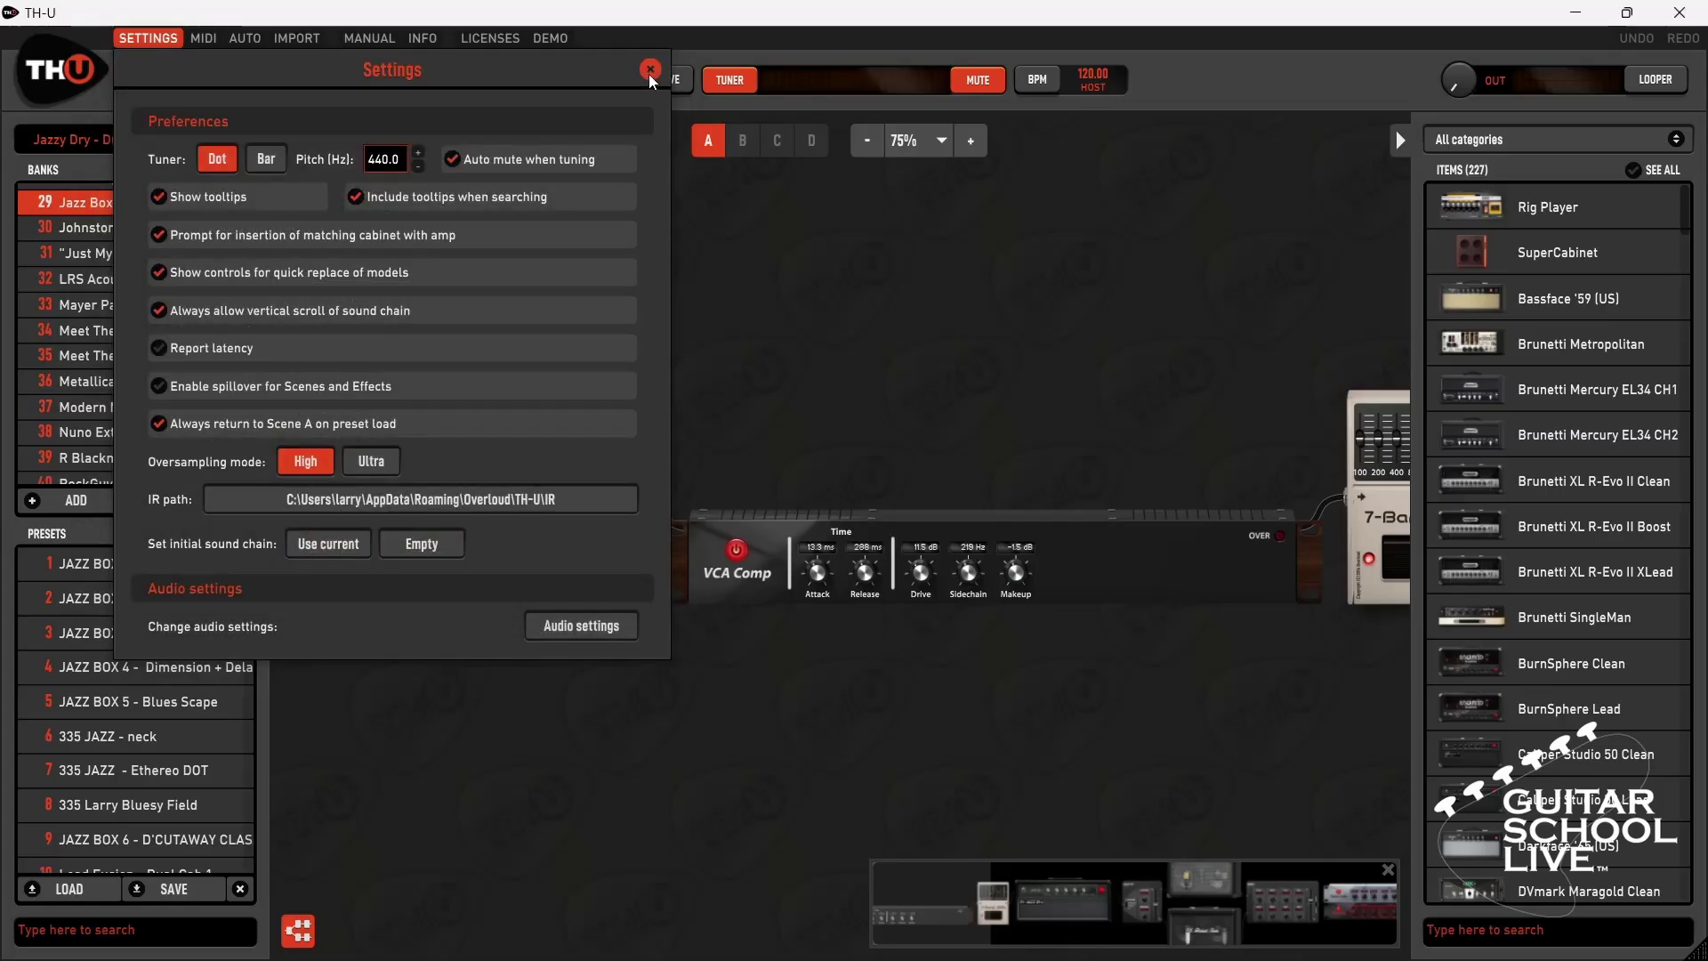
{"action": "left_click", "coordinate": [650, 69]}
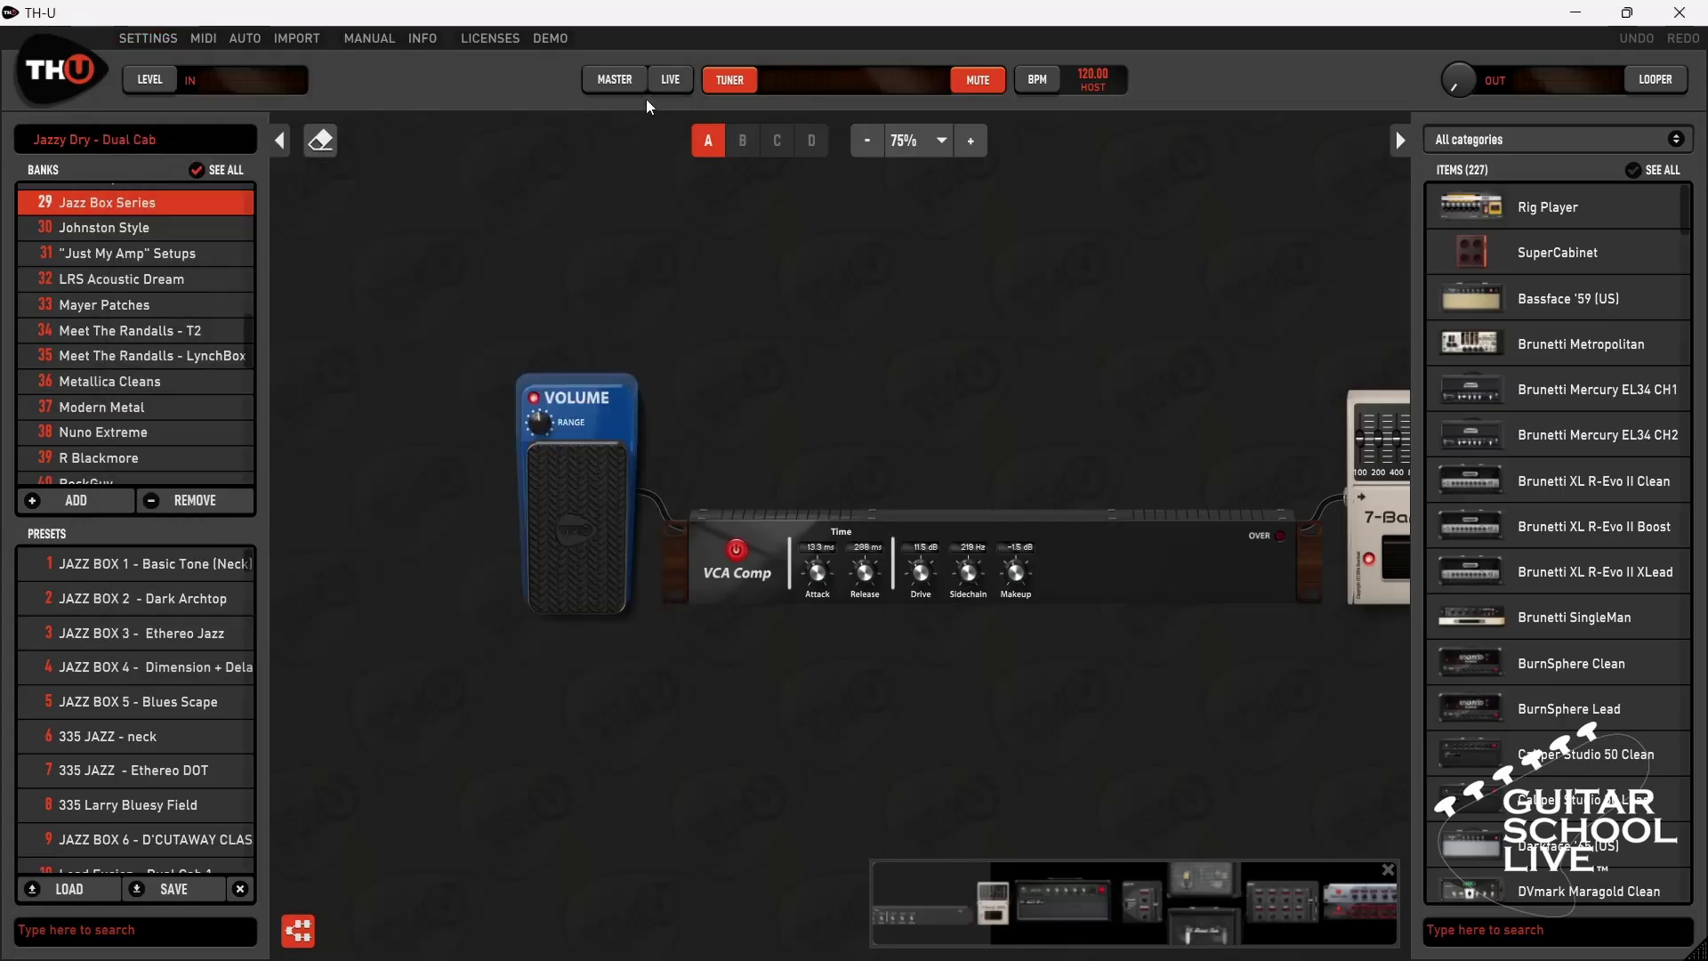
MIDI-learn the VCA Comp bypass to the footswitch for the current preset.
{"action": "left_click", "coordinate": [280, 142]}
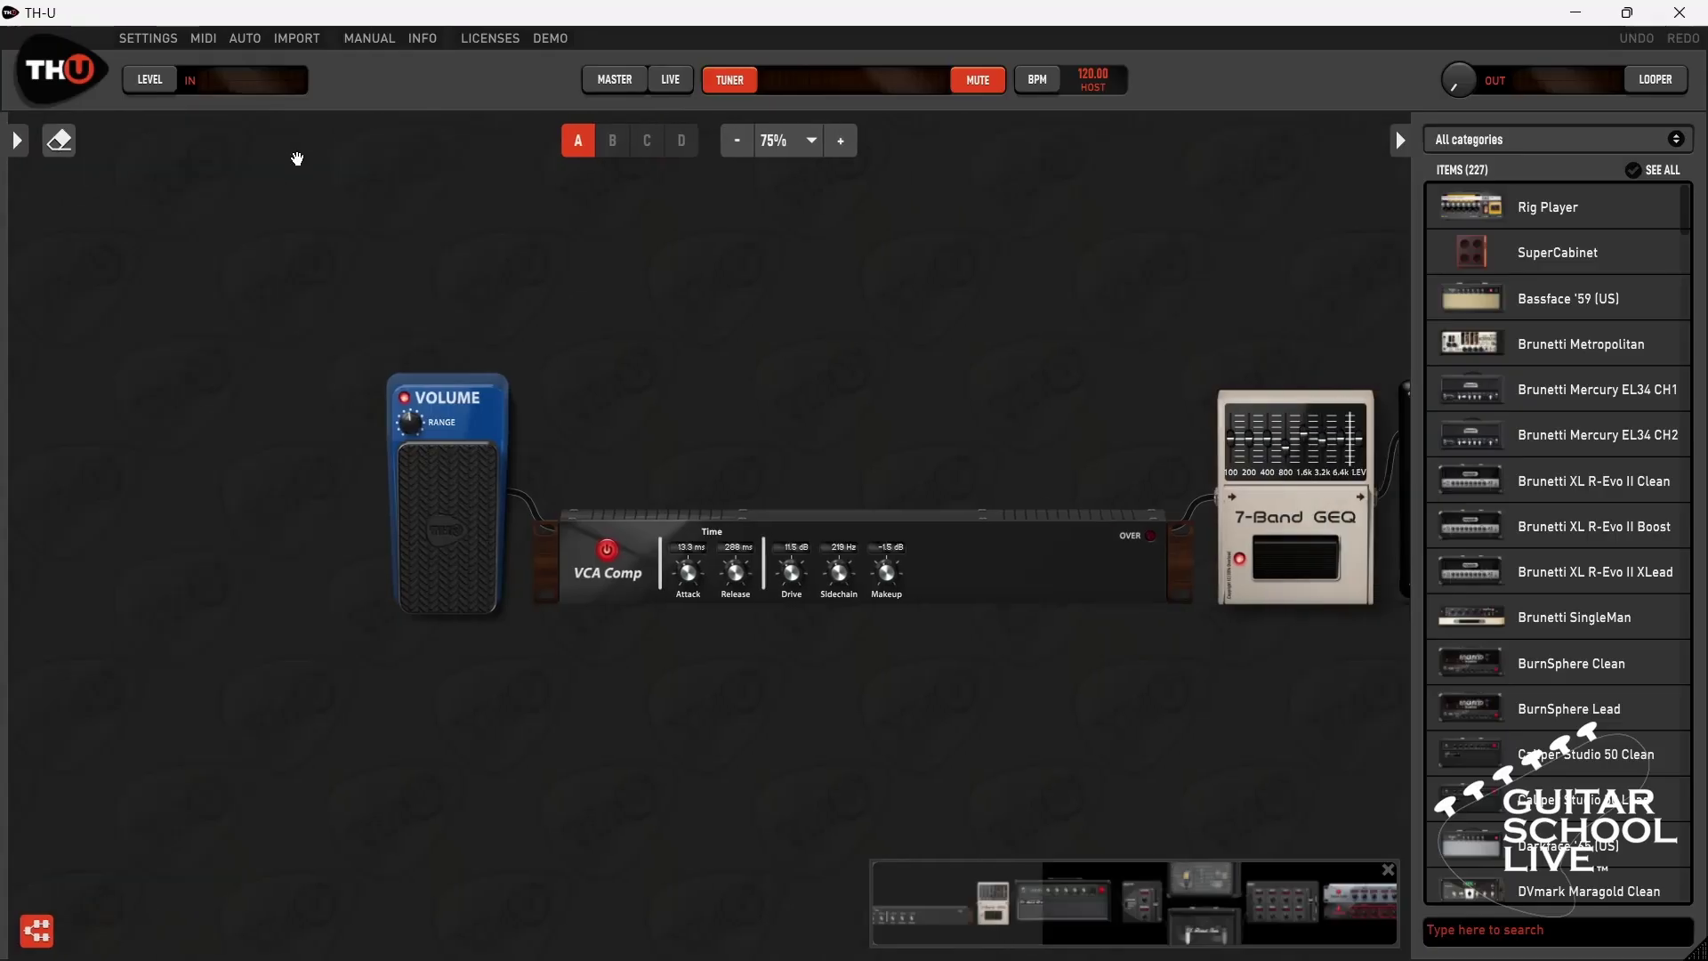
{"action": "right_click", "coordinate": [607, 563]}
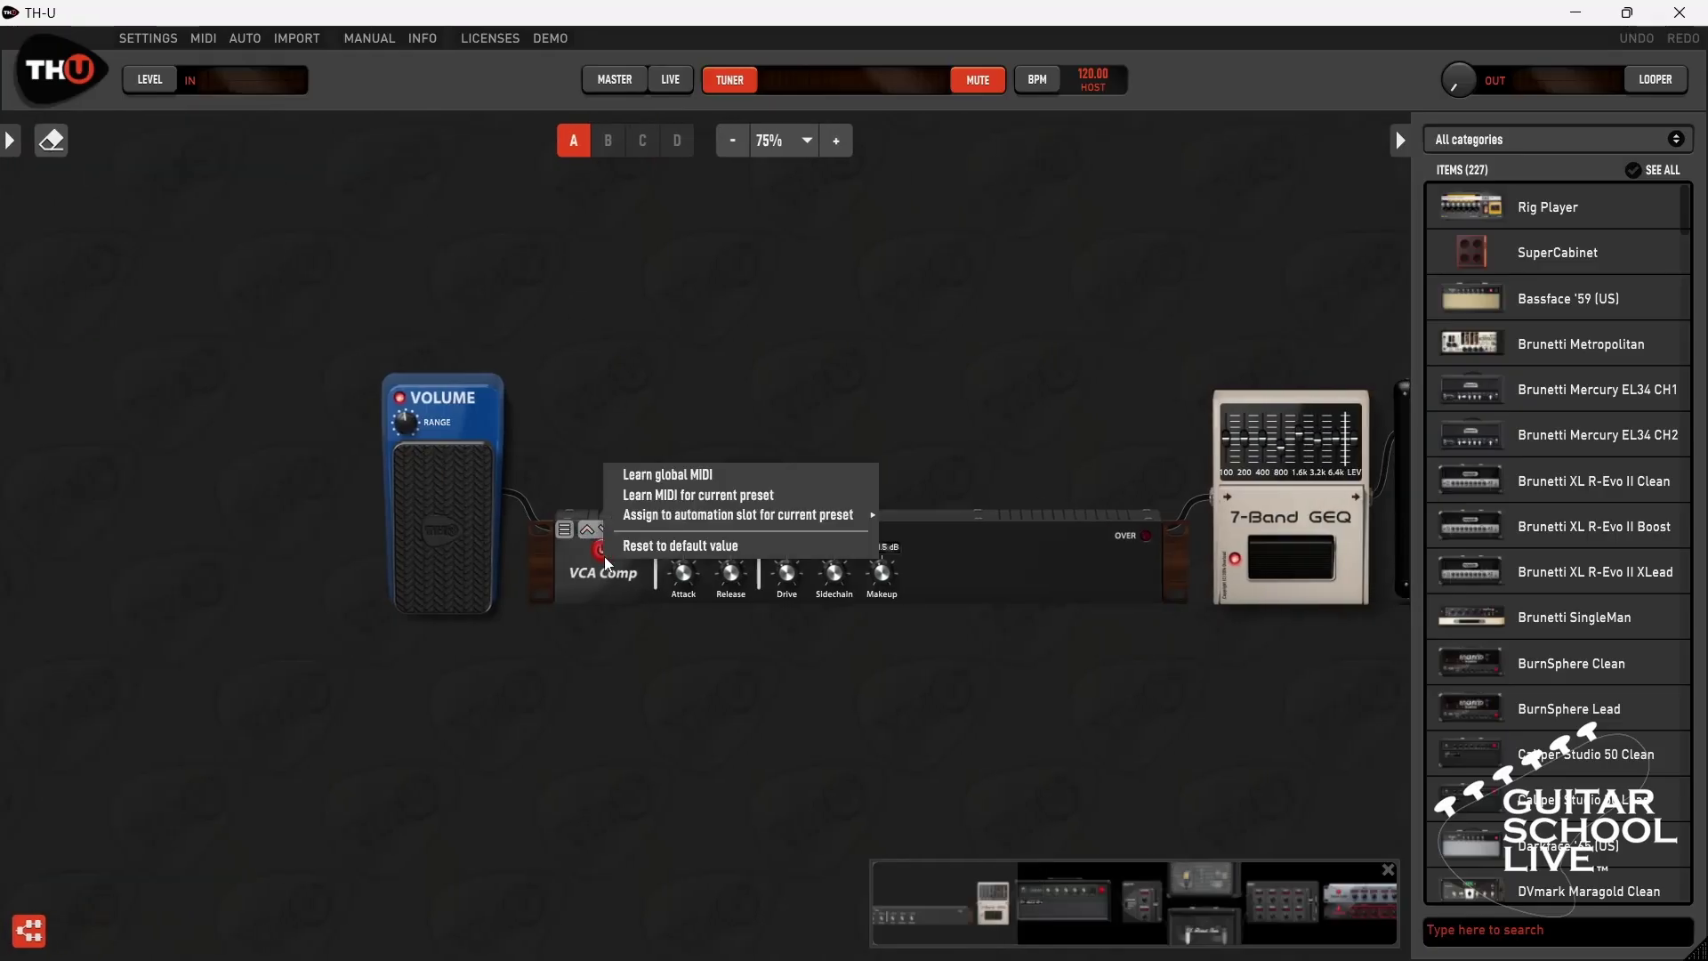
{"action": "left_click", "coordinate": [637, 498]}
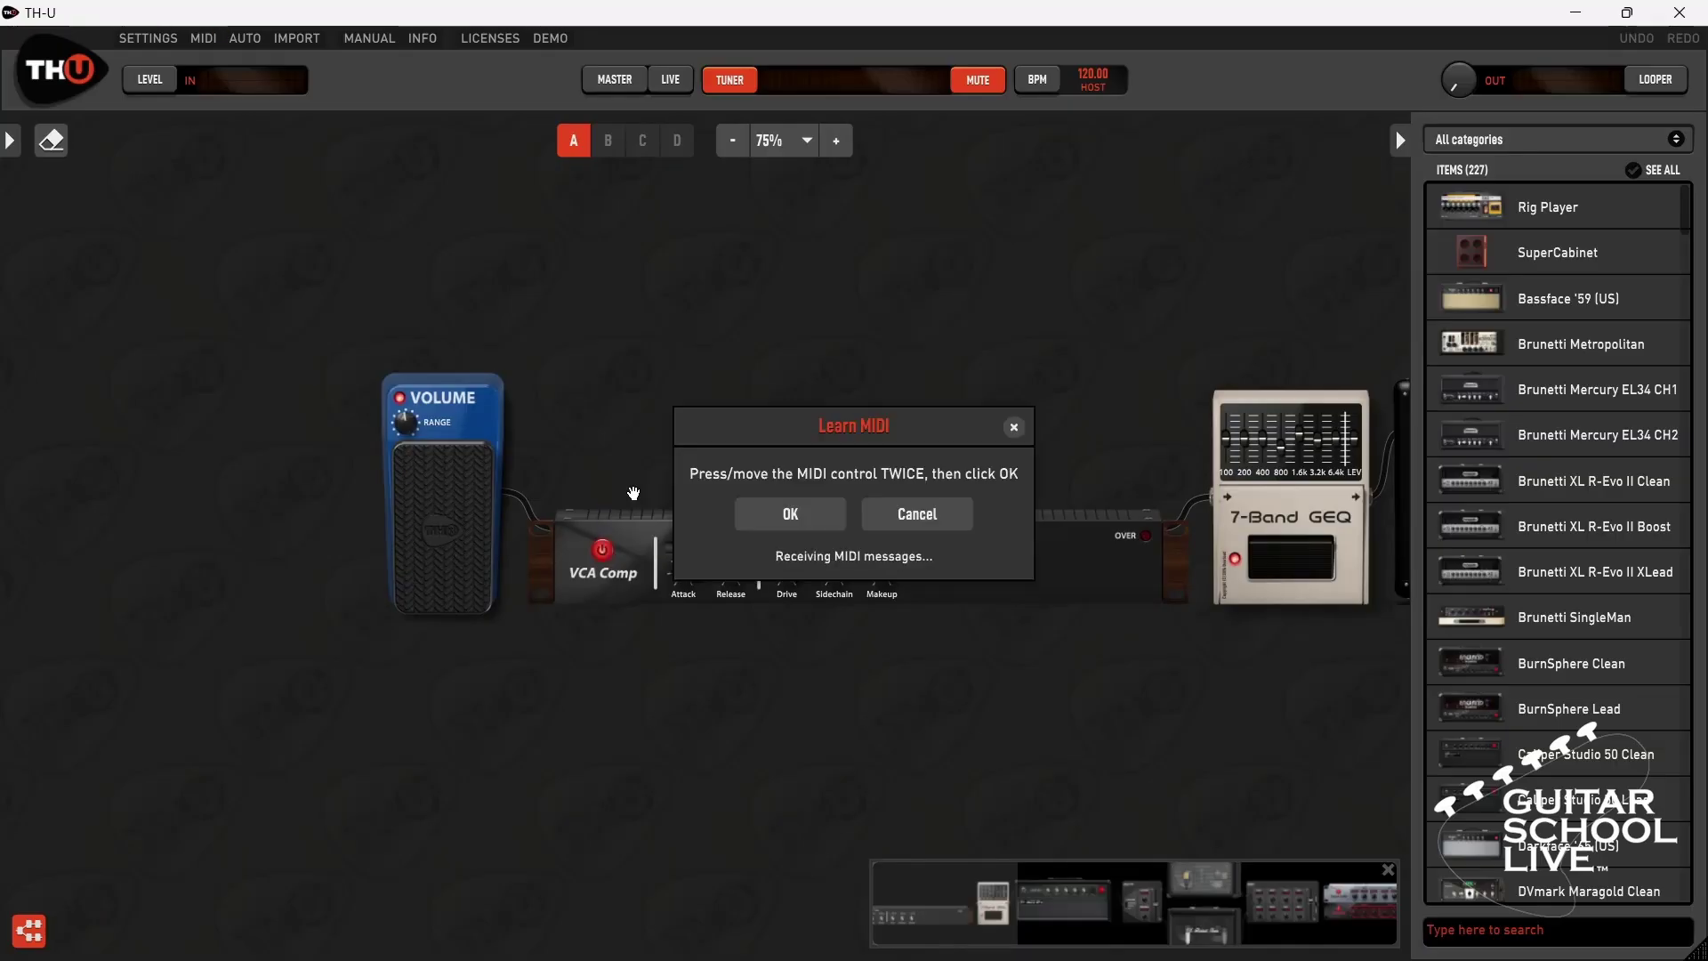
{"action": "left_click", "coordinate": [802, 519]}
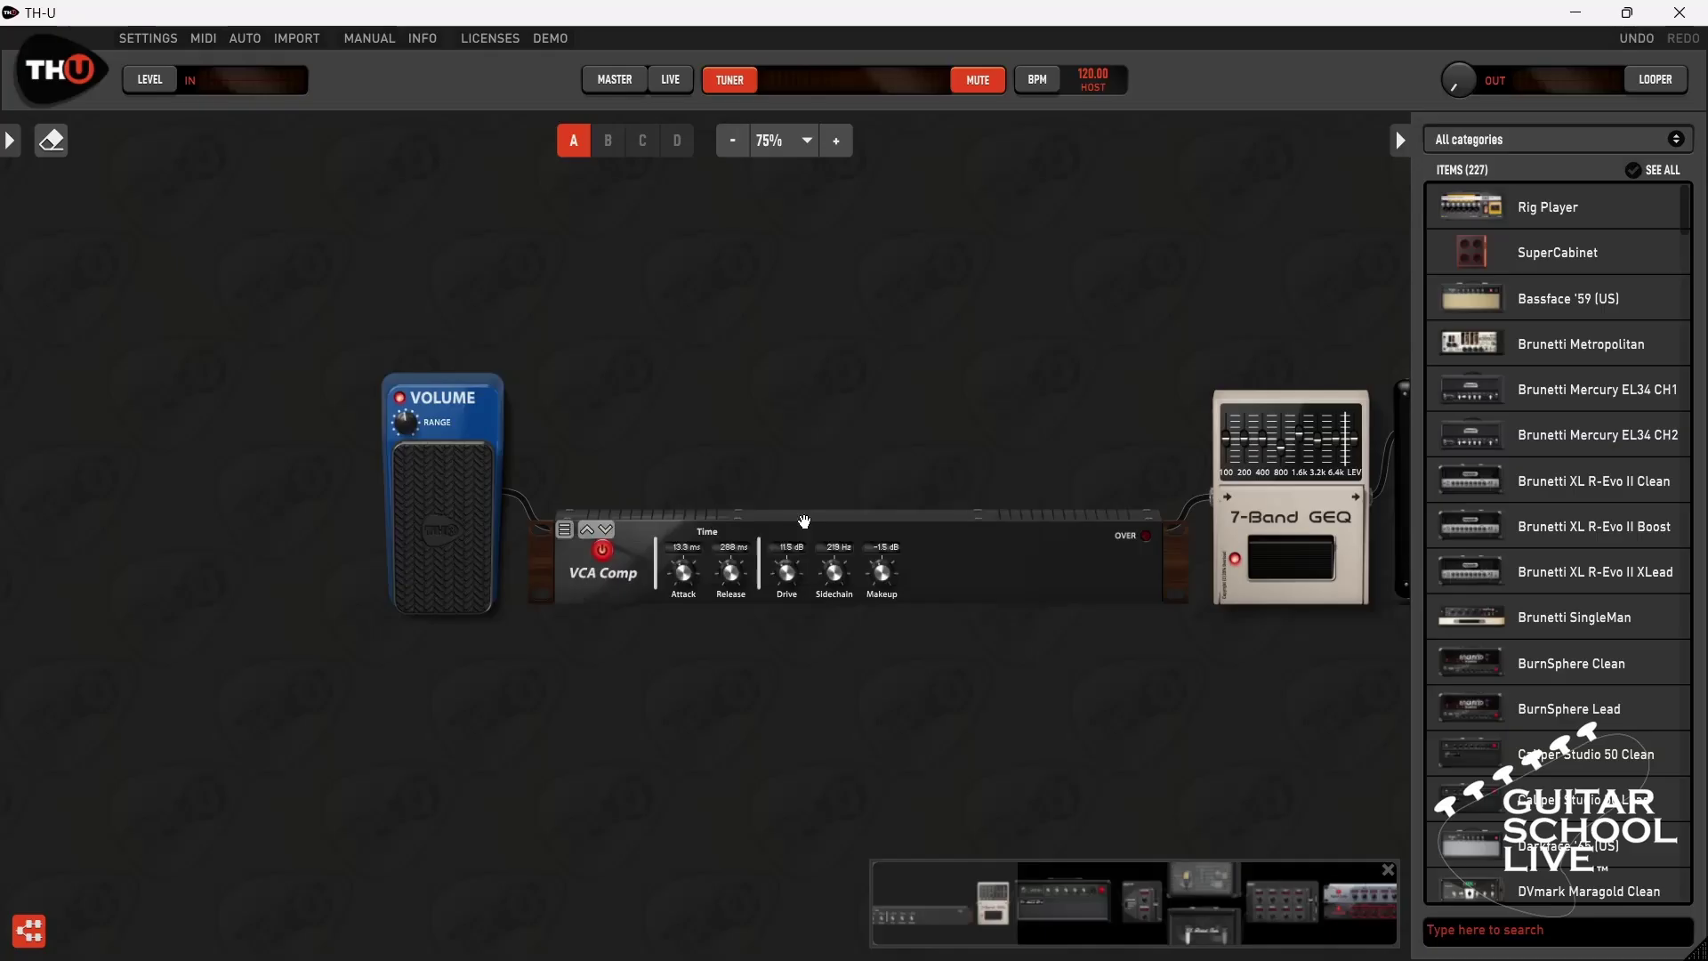